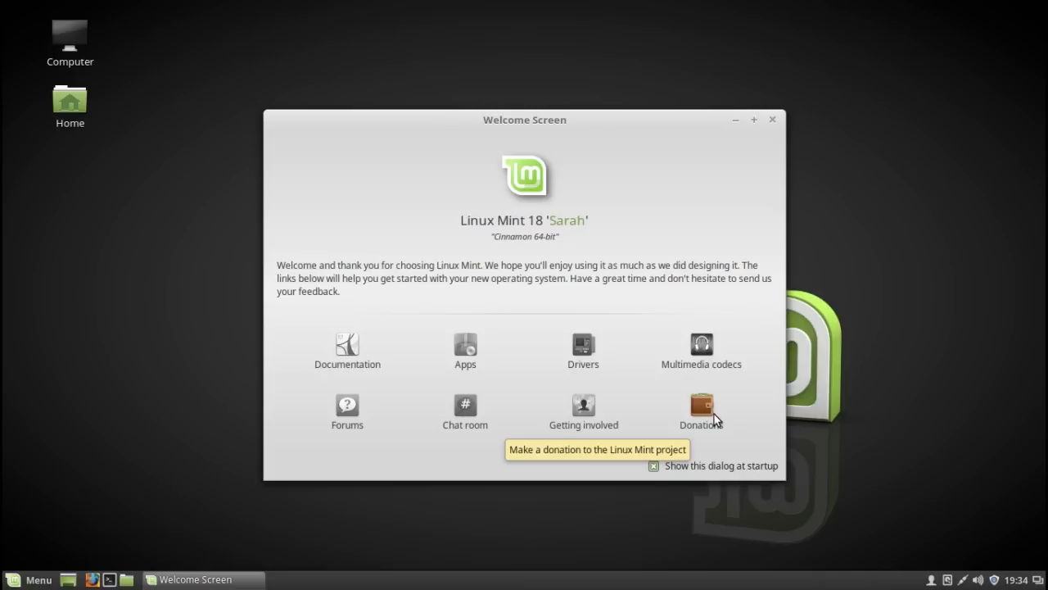
- Close the Welcome Screen and open the calendar from the clock
{"action": "left_click", "coordinate": [773, 122]}
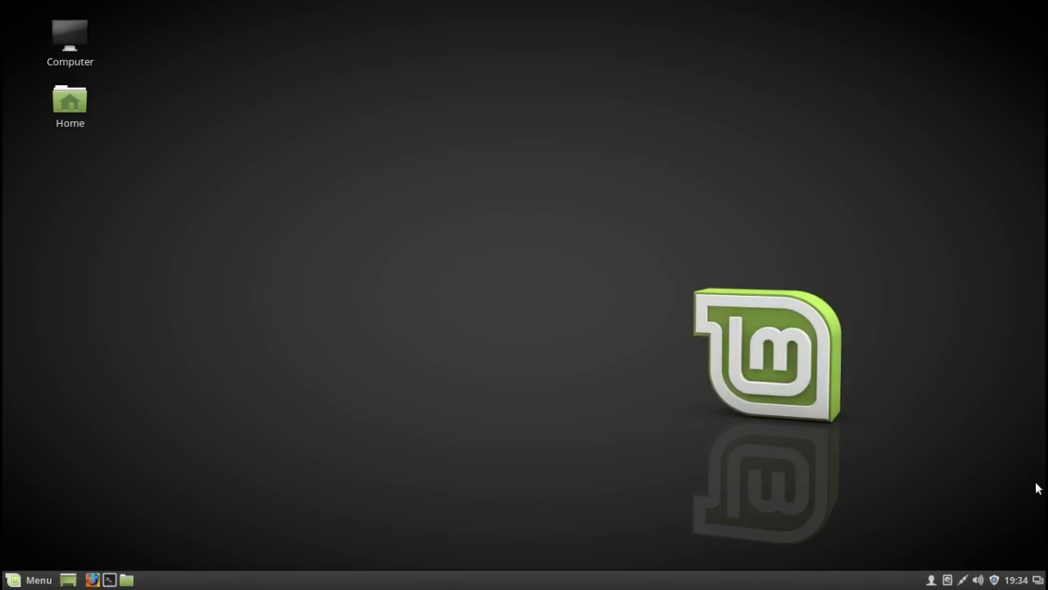
{"action": "left_click", "coordinate": [1023, 581]}
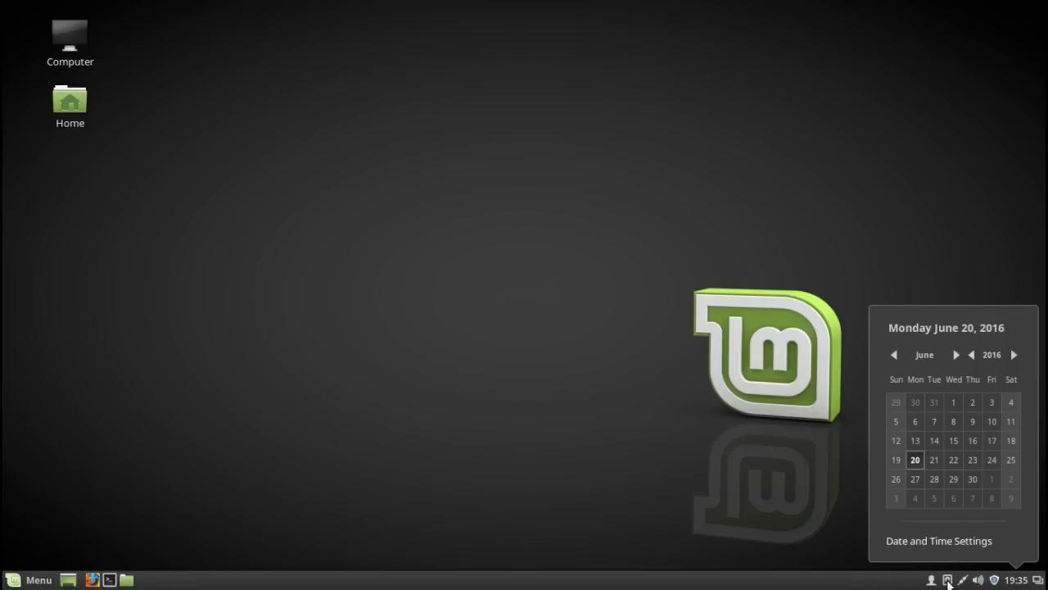
- View the removable drives list and the user account options, and dismiss both
{"action": "left_click", "coordinate": [947, 580]}
{"action": "left_click", "coordinate": [948, 580]}
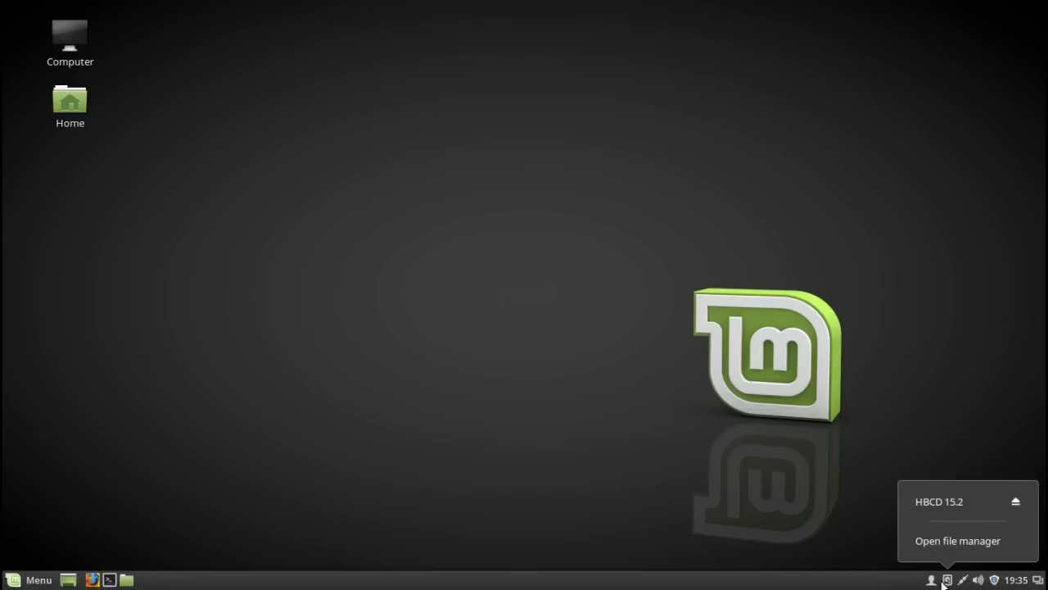
{"action": "left_click", "coordinate": [932, 581]}
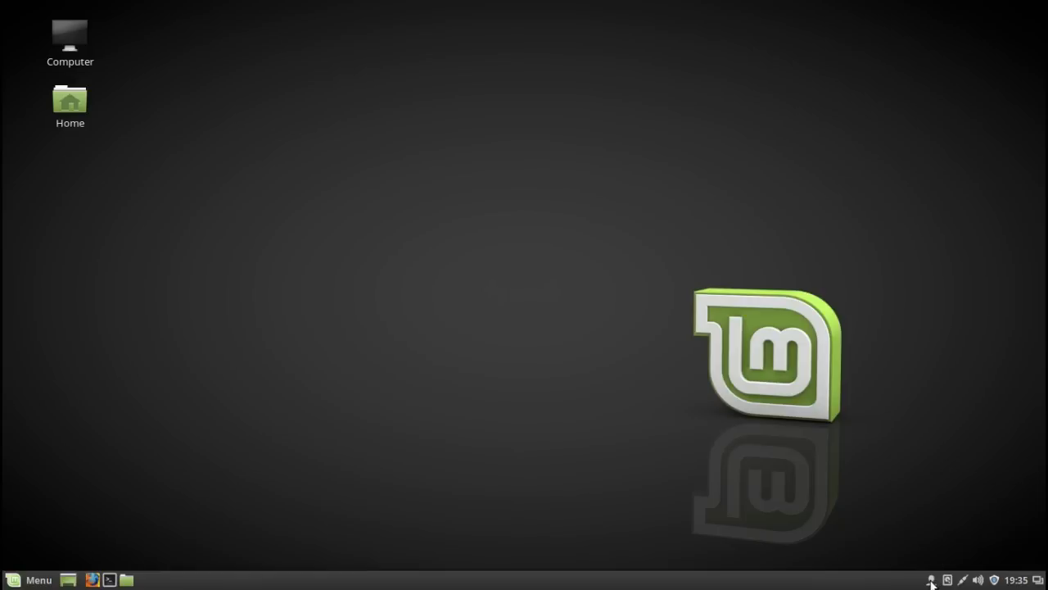
{"action": "left_click", "coordinate": [931, 581]}
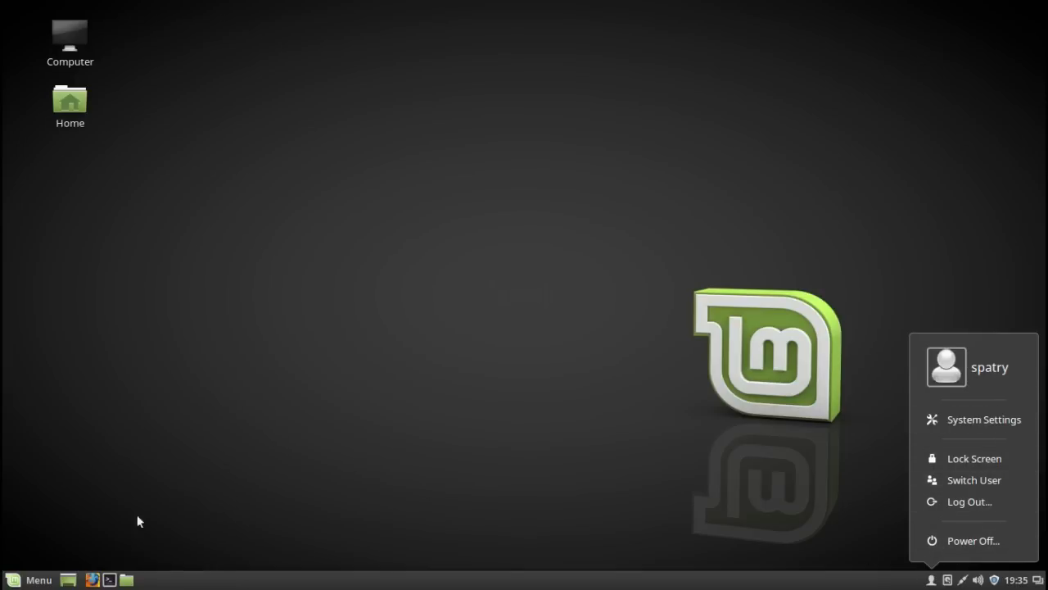
{"action": "left_click", "coordinate": [157, 578]}
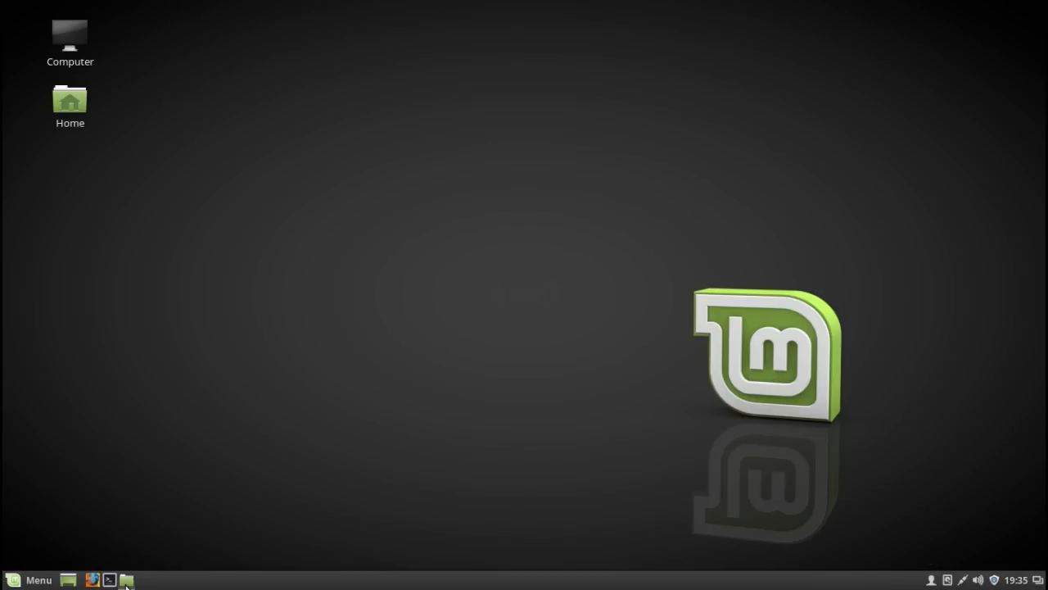
- Look at the file manager's home folder, a terminal window and the application launcher, and close them all
{"action": "left_click", "coordinate": [126, 580]}
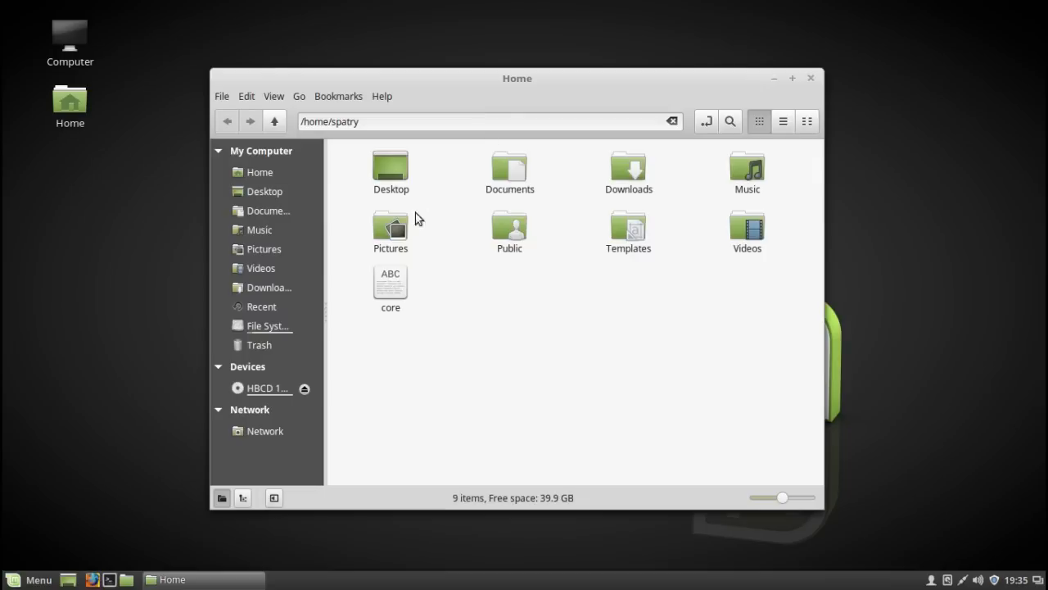
{"action": "left_click", "coordinate": [110, 581]}
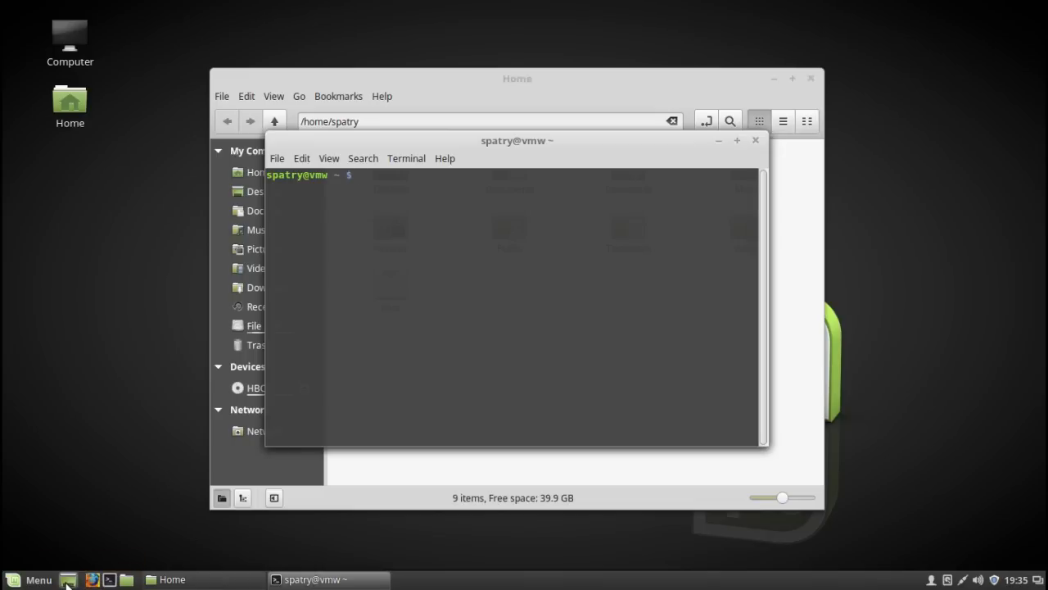
{"action": "left_click", "coordinate": [18, 581]}
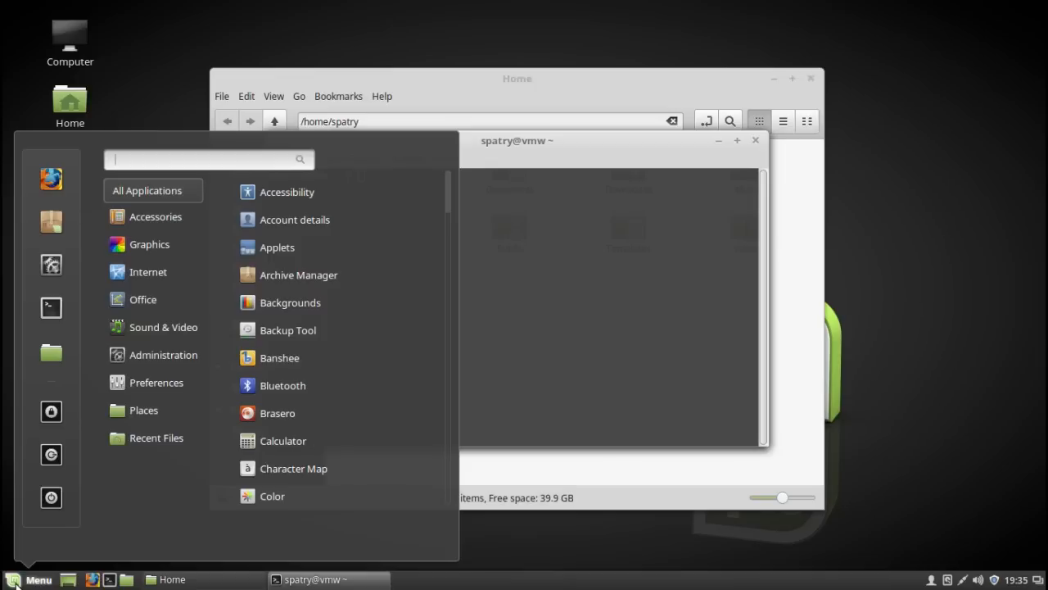
{"action": "left_click", "coordinate": [754, 143]}
{"action": "left_click", "coordinate": [754, 143]}
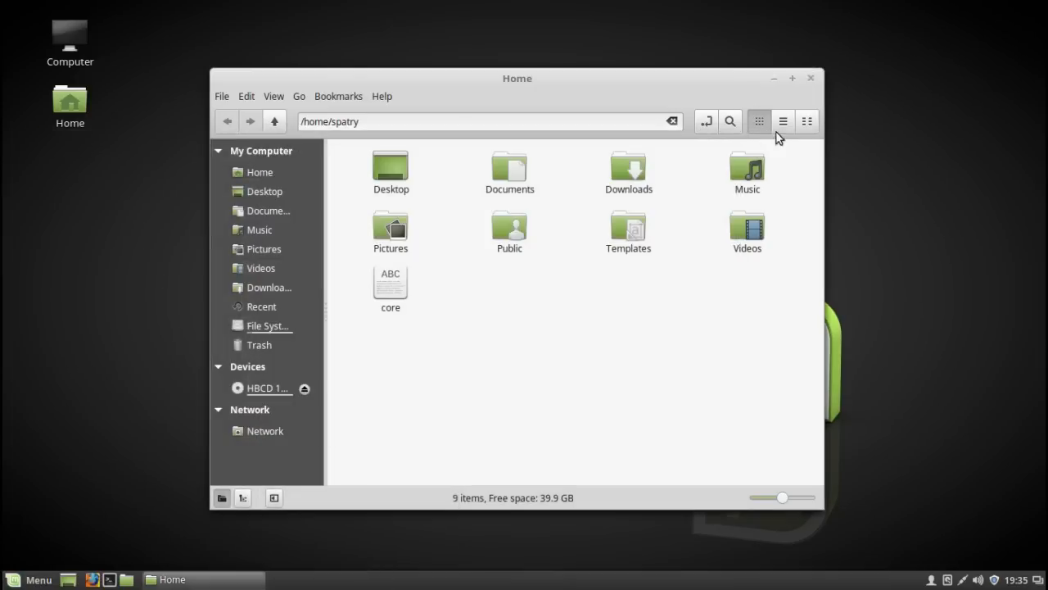
{"action": "left_click", "coordinate": [814, 77]}
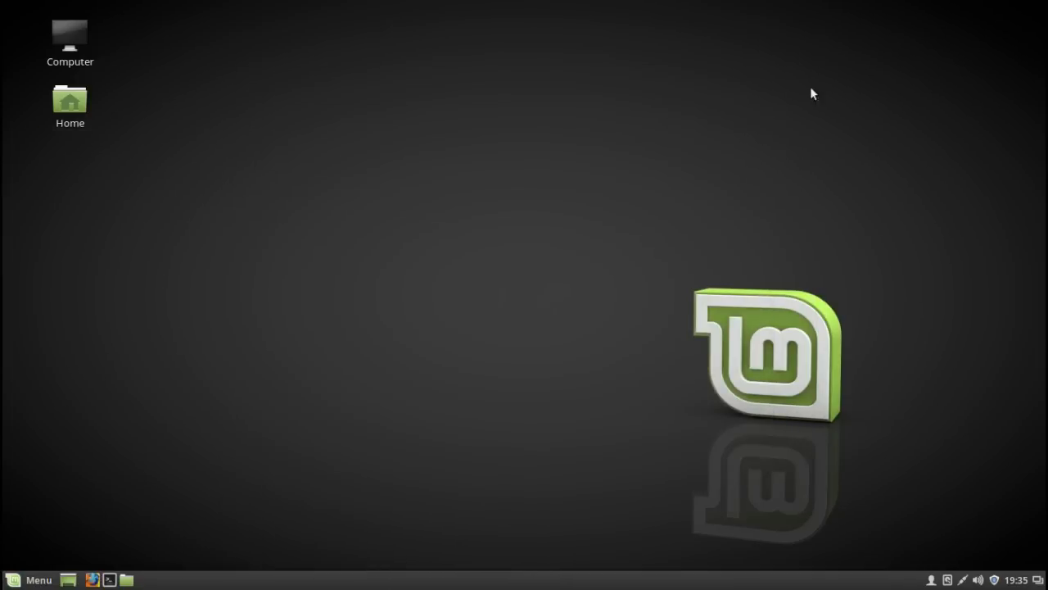
- Browse the installed applications by category: Graphics, Internet, Office, Sound & Video and Administration
{"action": "left_click", "coordinate": [17, 583]}
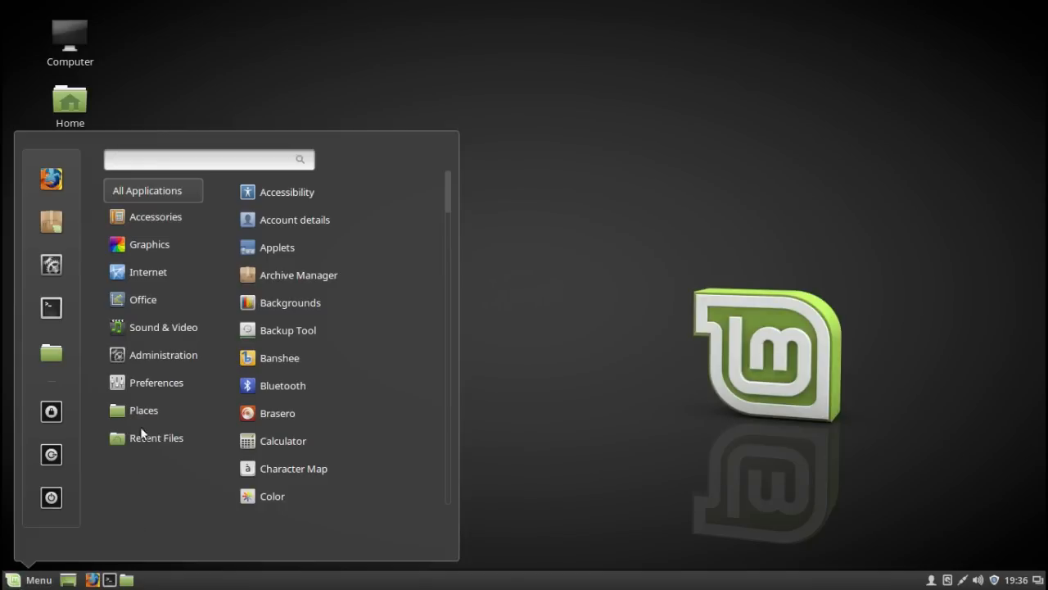
{"action": "mouse_move", "coordinate": [176, 230]}
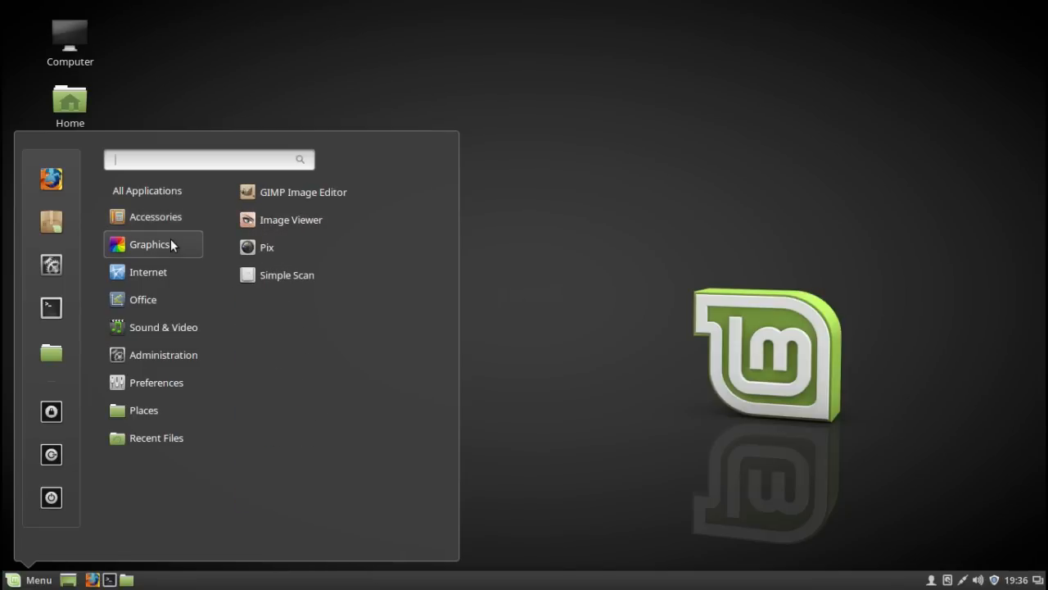
{"action": "mouse_move", "coordinate": [167, 268]}
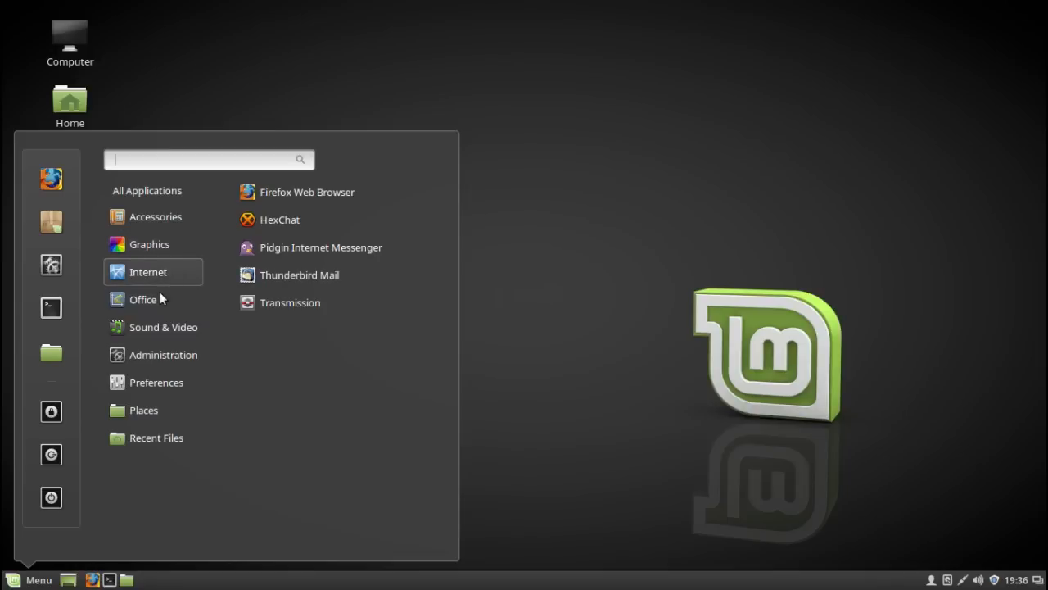
{"action": "mouse_move", "coordinate": [154, 303]}
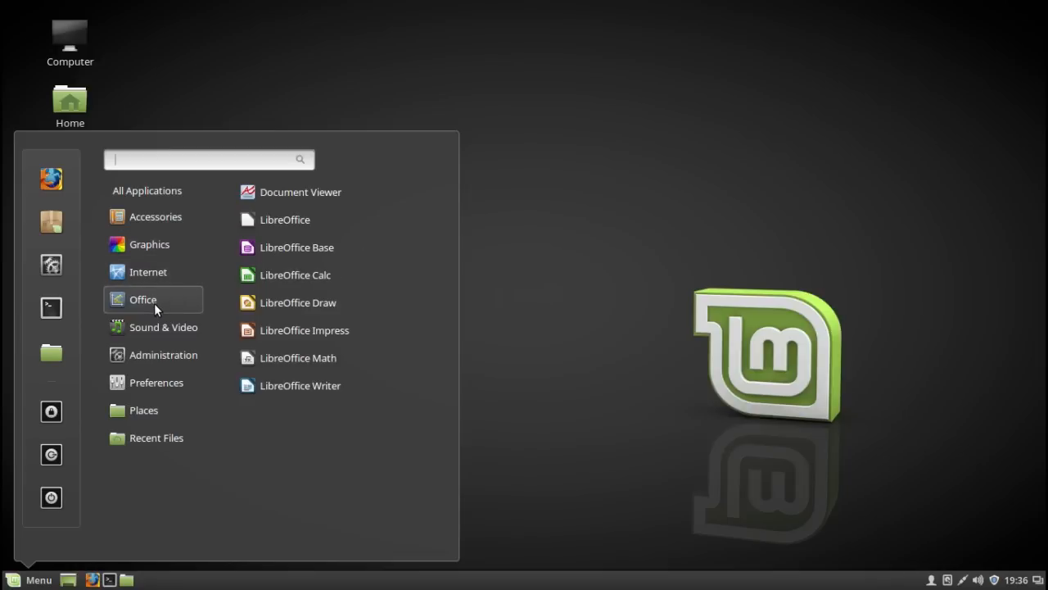
{"action": "mouse_move", "coordinate": [144, 328]}
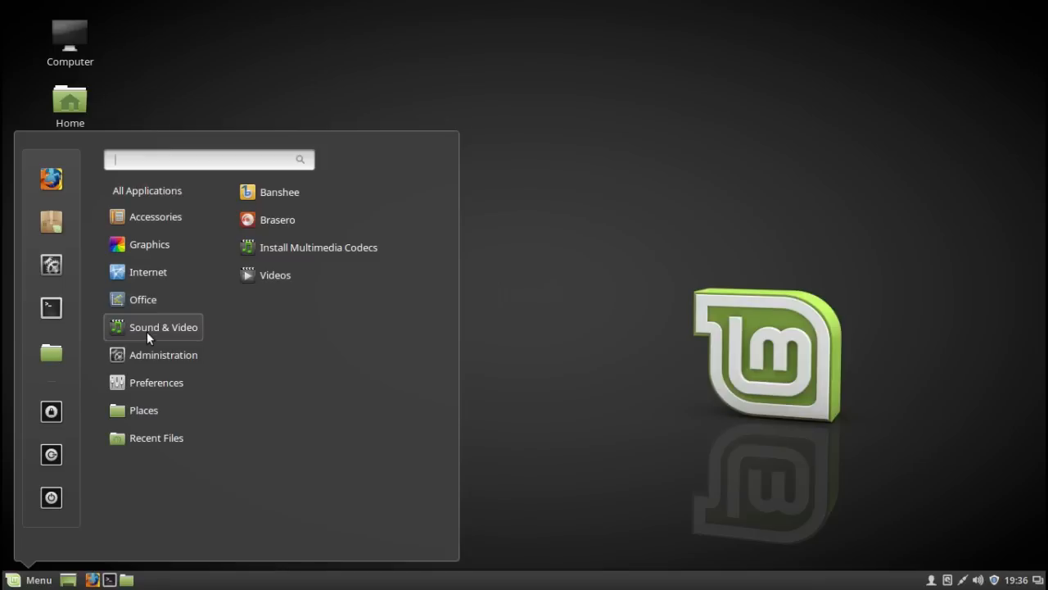
{"action": "mouse_move", "coordinate": [145, 353]}
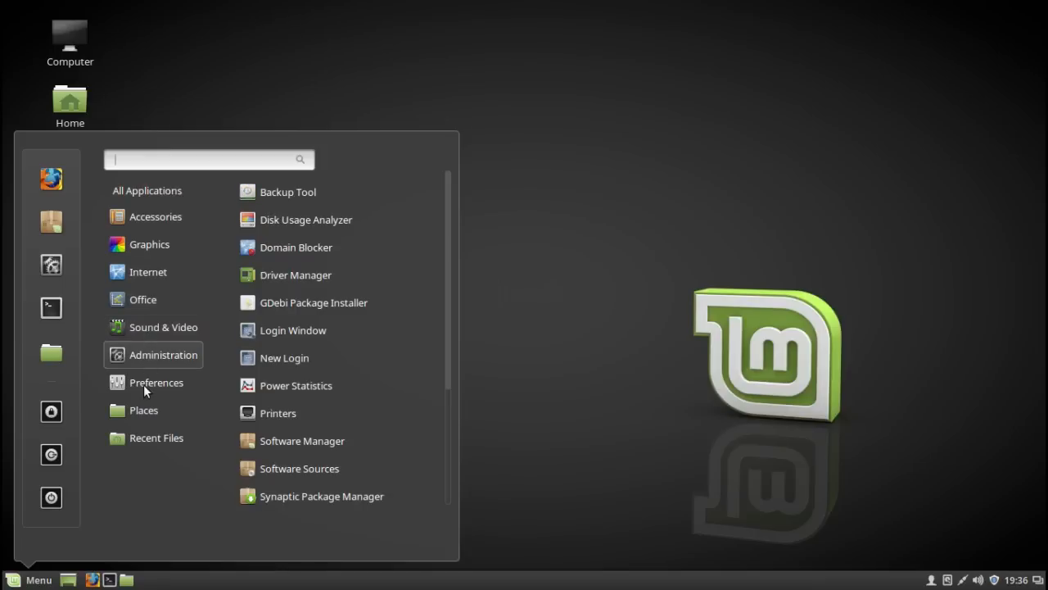
{"action": "mouse_move", "coordinate": [144, 390]}
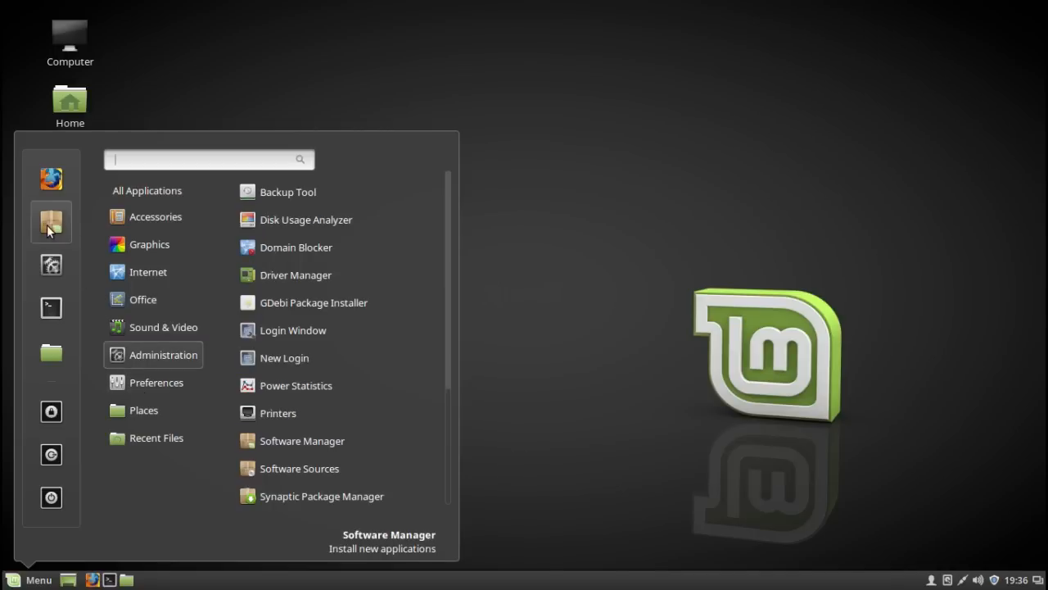
- In System Settings, try the Linux Mint Sele 1920x1080 desktop background and set the eDesigner 2000x1150 one instead
{"action": "left_click", "coordinate": [58, 275]}
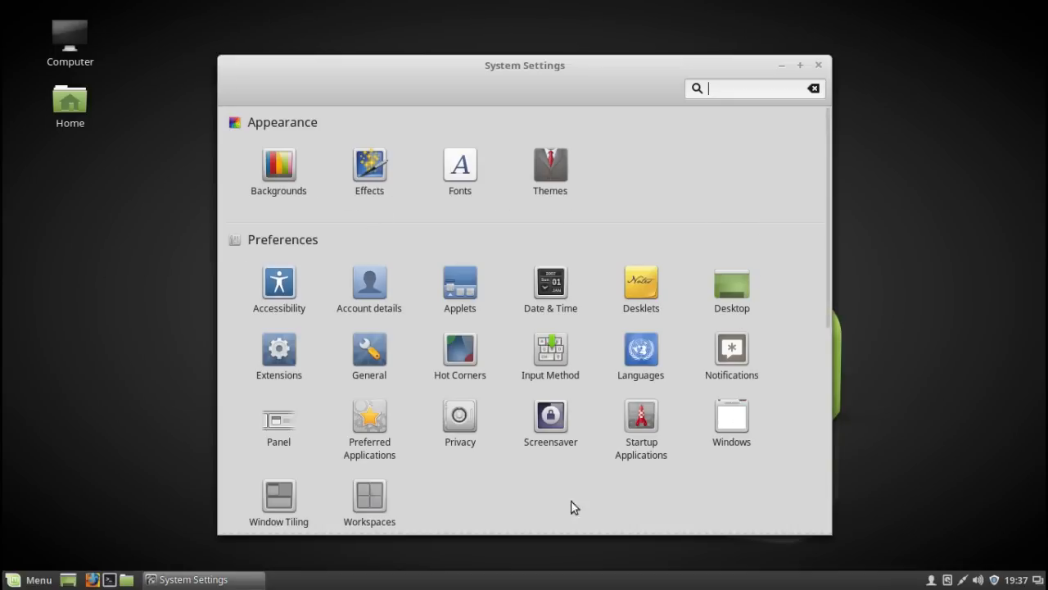
{"action": "left_click", "coordinate": [277, 165]}
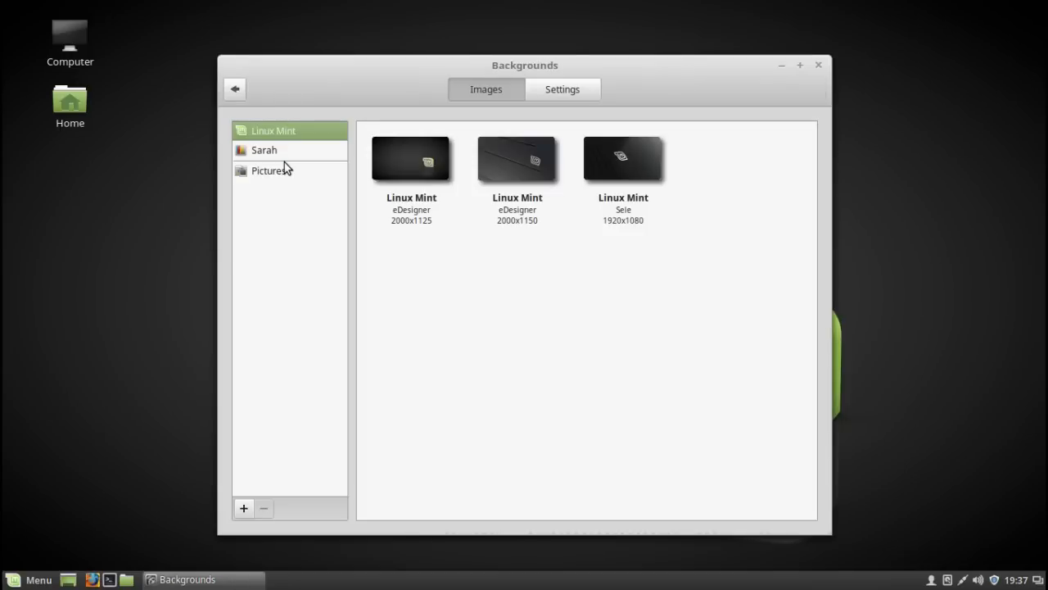
{"action": "left_click", "coordinate": [644, 162]}
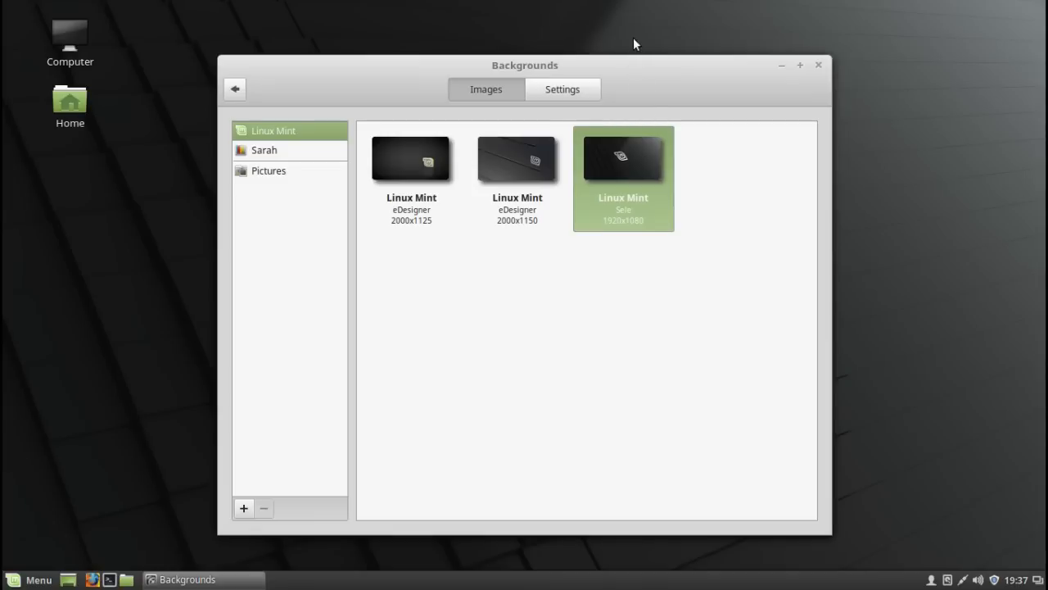
{"action": "left_click_drag", "start_coordinate": [553, 126], "coordinate": [646, 87]}
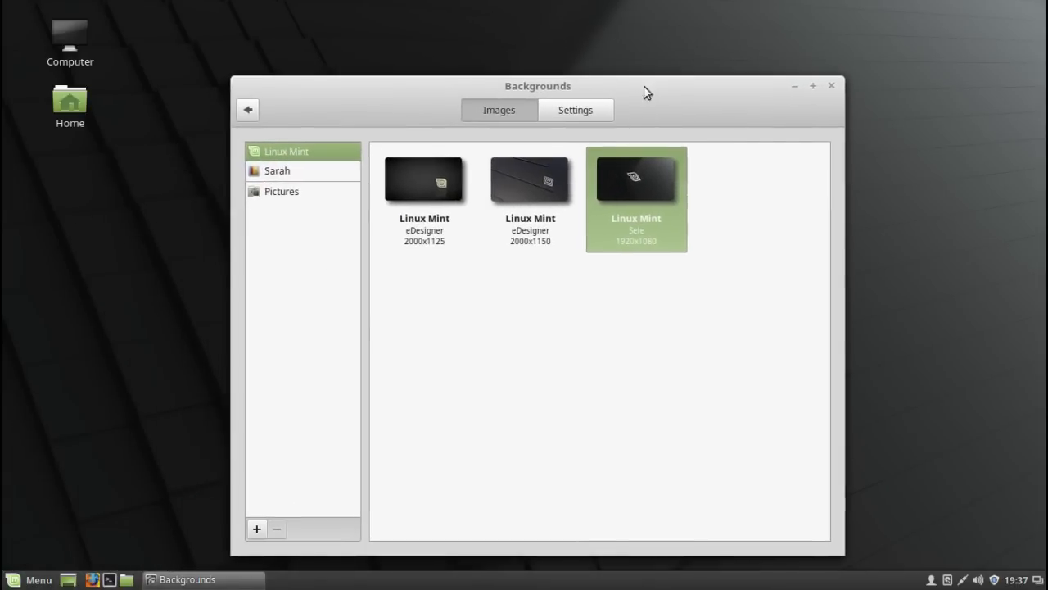
{"action": "left_click", "coordinate": [520, 201]}
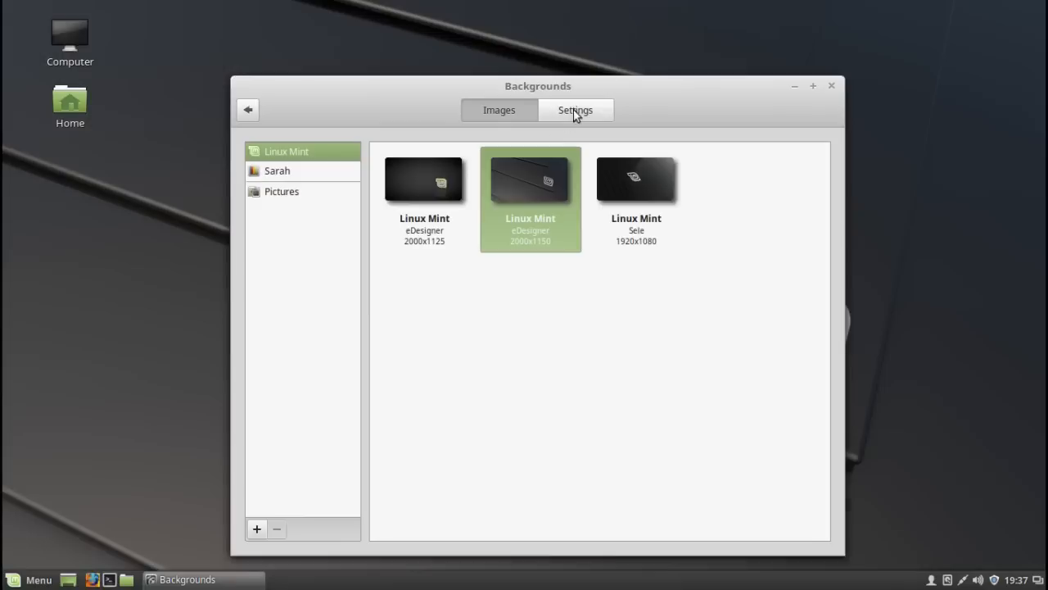
{"action": "left_click_drag", "start_coordinate": [630, 100], "coordinate": [621, 110]}
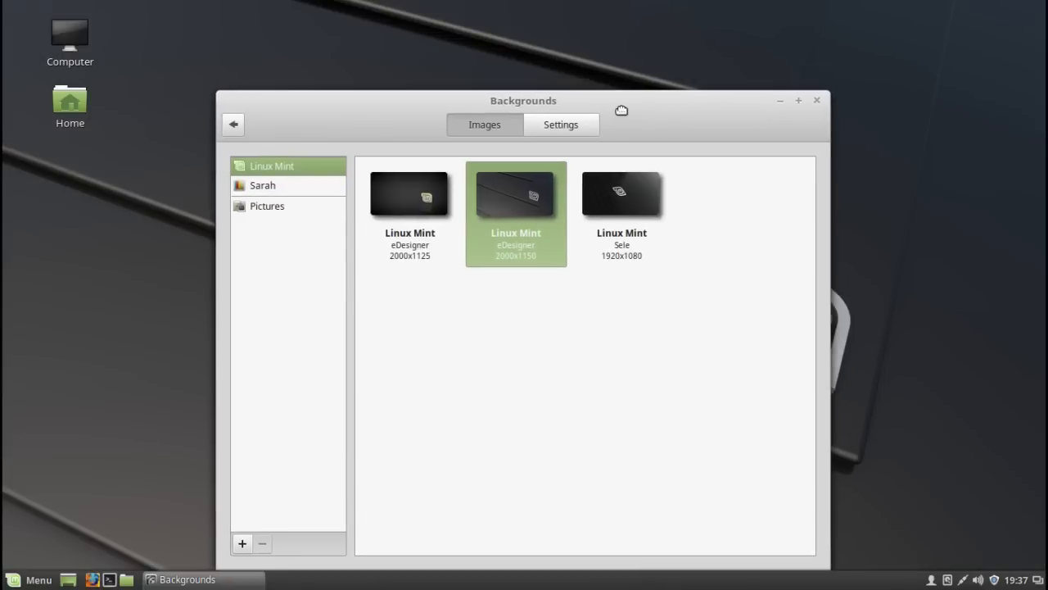
{"action": "left_click_drag", "start_coordinate": [716, 111], "coordinate": [742, 61]}
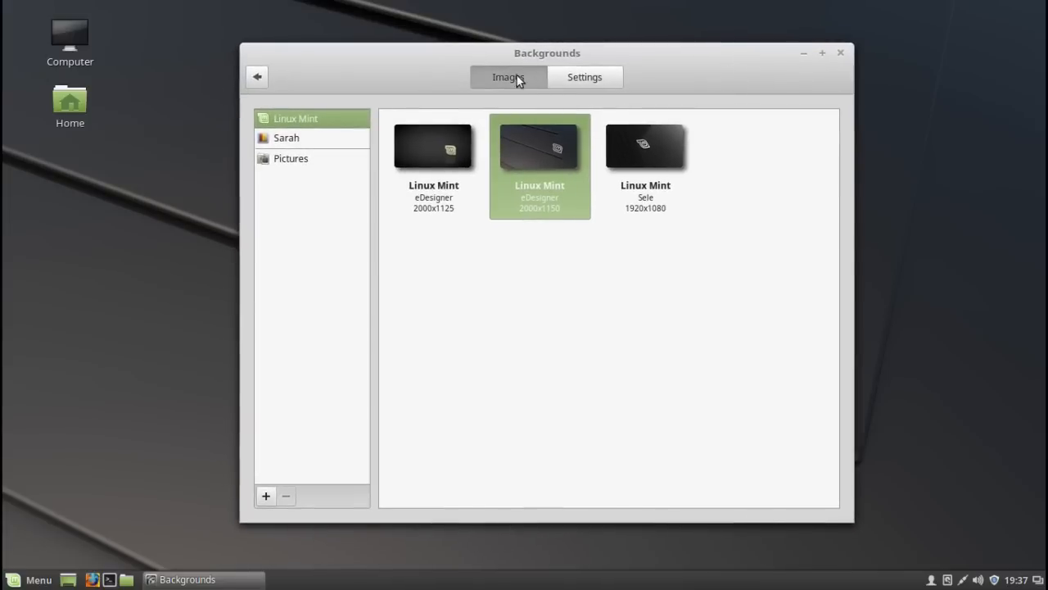
- Open the Themes settings and set the window borders to Mint-Y-Dark
{"action": "left_click", "coordinate": [258, 78]}
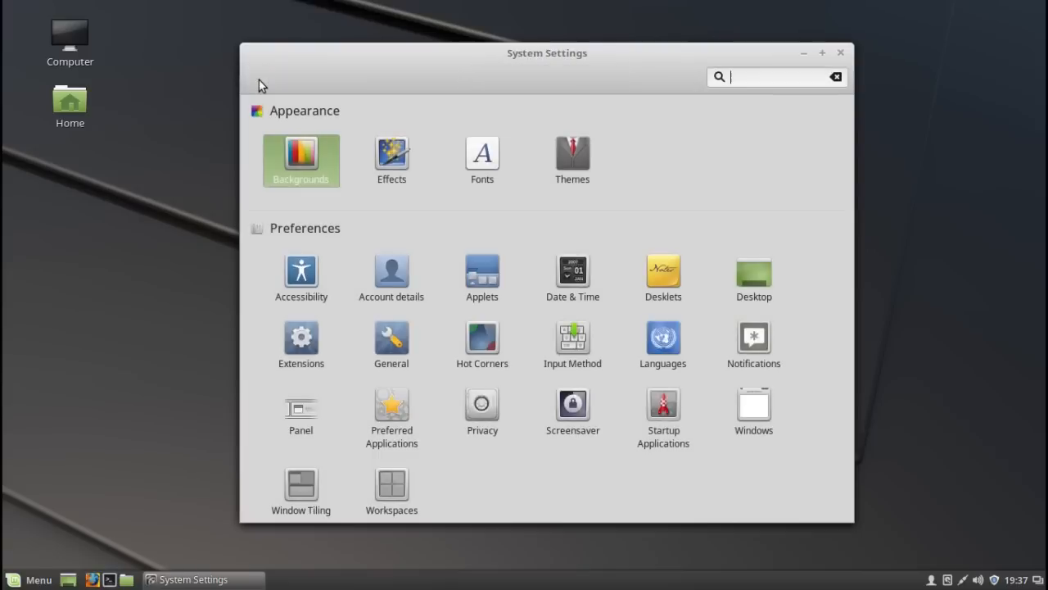
{"action": "left_click", "coordinate": [583, 156]}
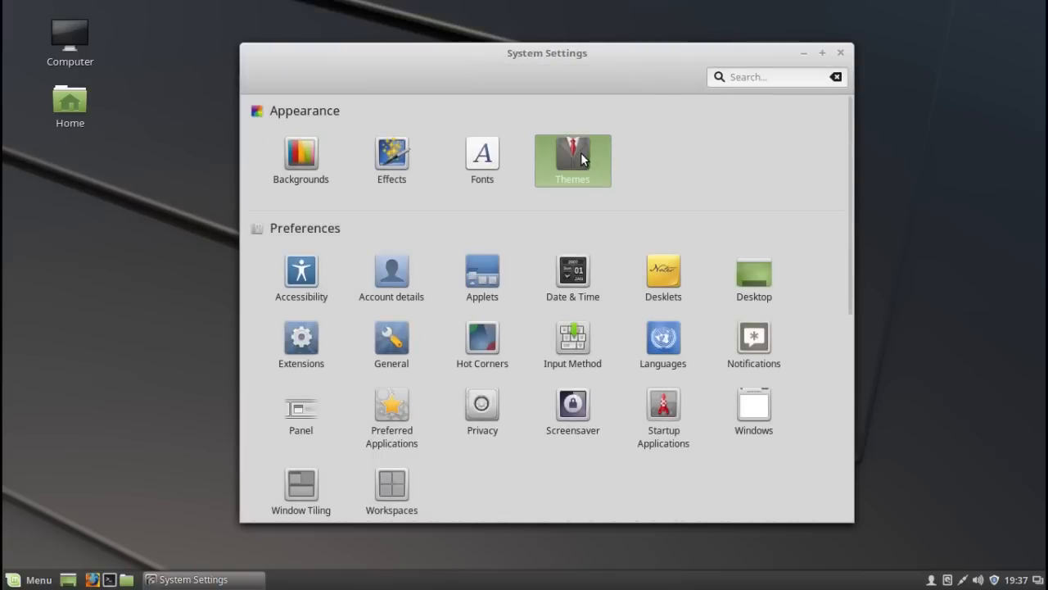
{"action": "left_click", "coordinate": [716, 170]}
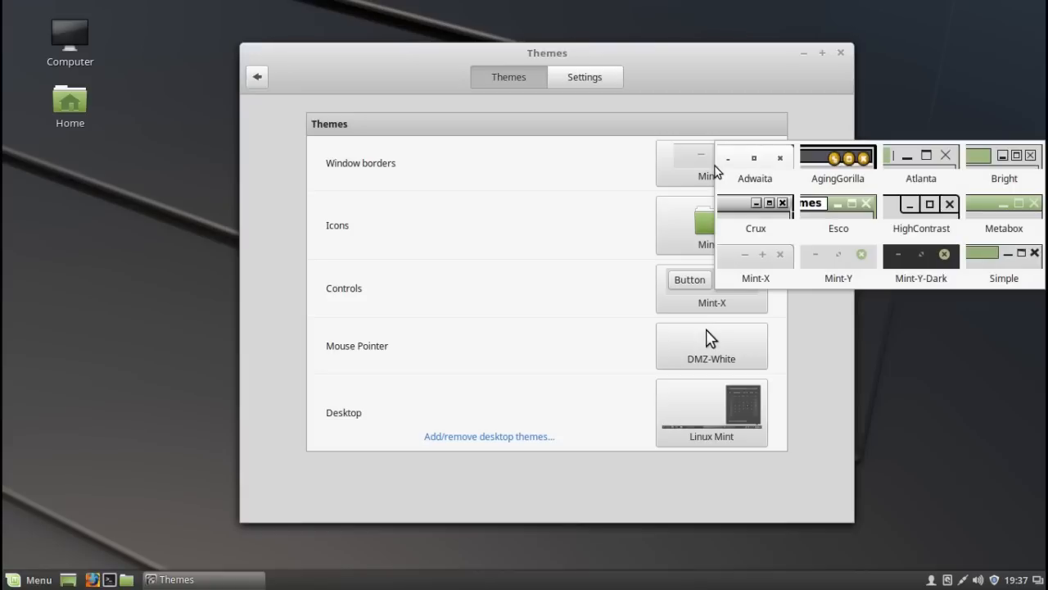
{"action": "left_click", "coordinate": [914, 265]}
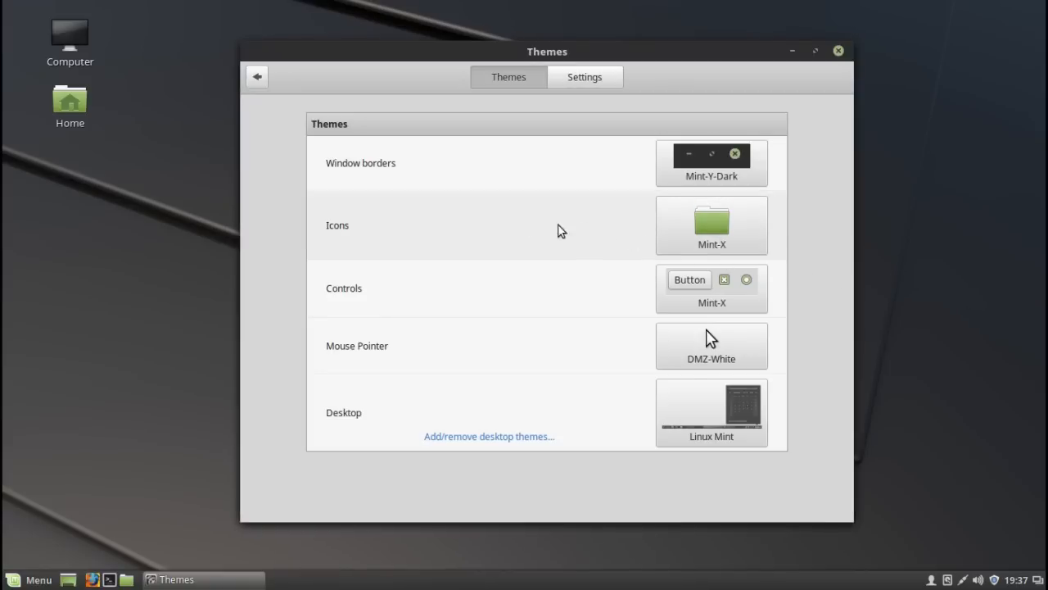
- Look over the available icon themes without changing them, and set the controls theme to Mint-Y-Dark
{"action": "left_click", "coordinate": [710, 231]}
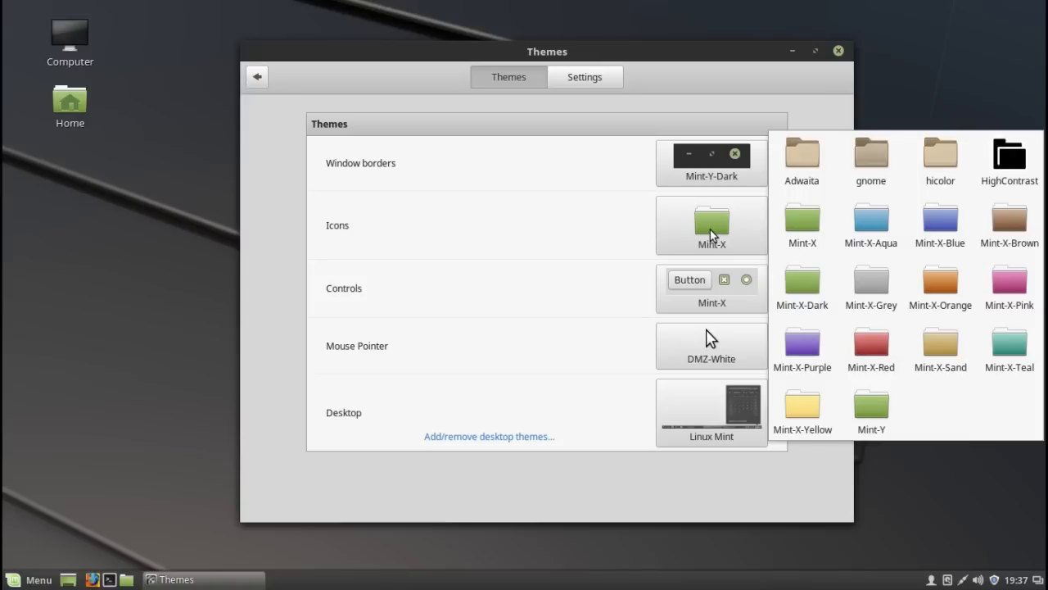
{"action": "left_click", "coordinate": [500, 330]}
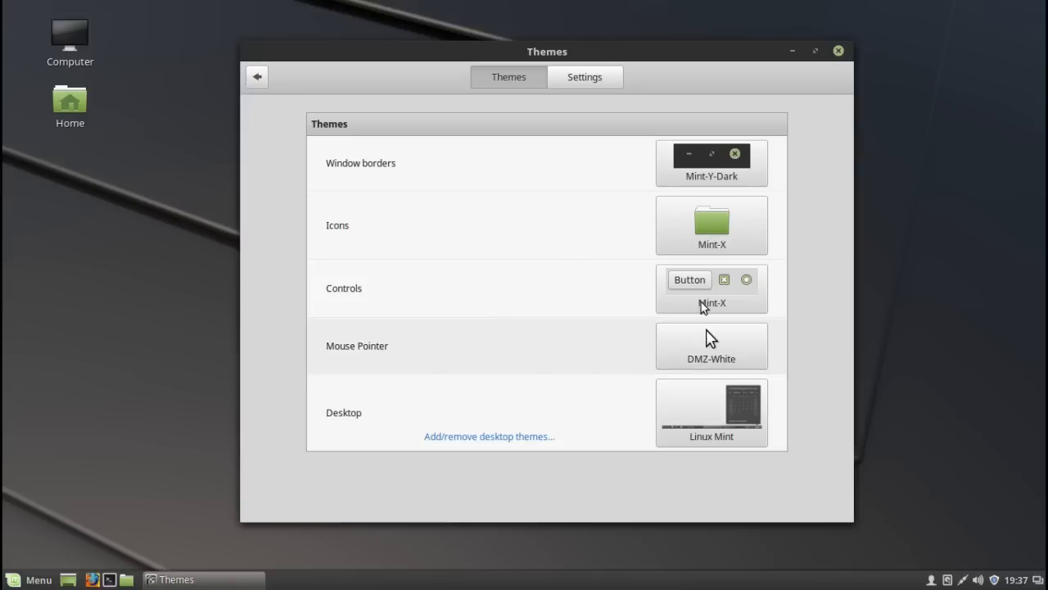
{"action": "left_click", "coordinate": [746, 299]}
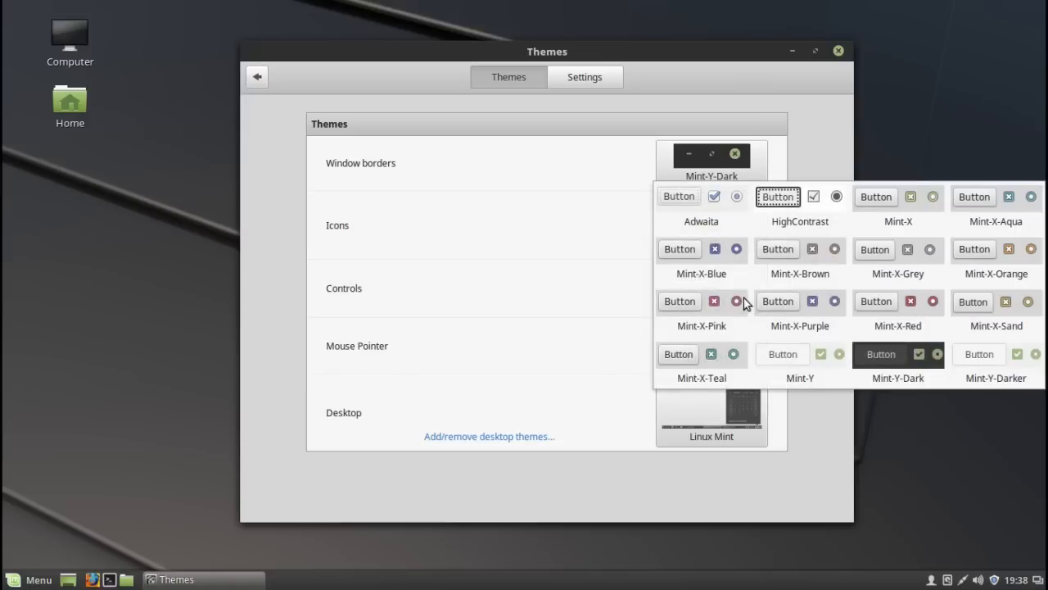
{"action": "left_click", "coordinate": [888, 355]}
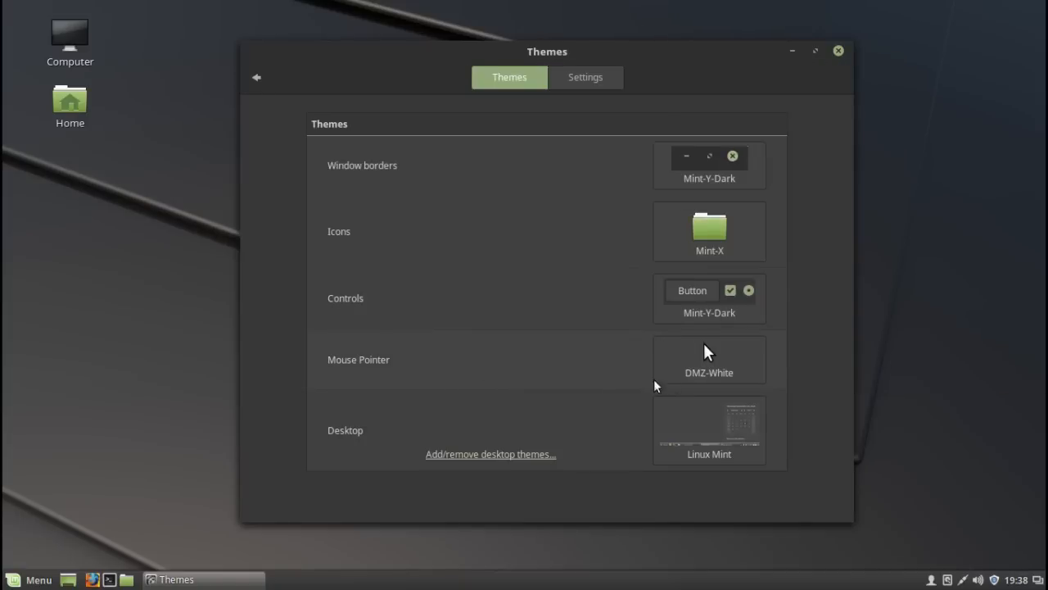
- View the available mouse pointer themes and dismiss the list without choosing one
{"action": "left_click", "coordinate": [706, 375]}
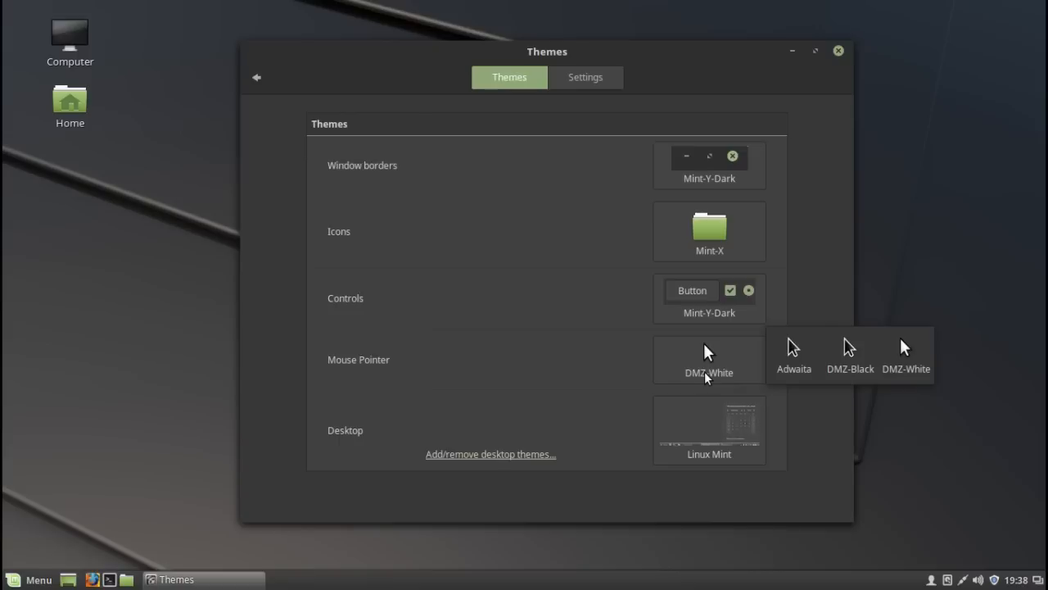
{"action": "left_click", "coordinate": [532, 415]}
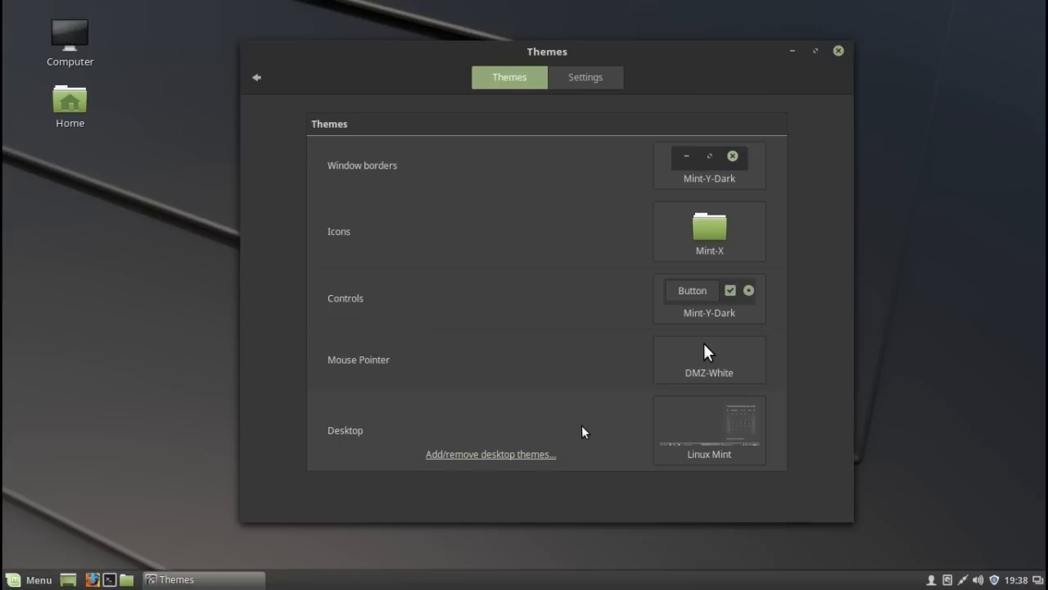
- Open the desktop theme manager from the Themes settings and look through the installed desktop themes
{"action": "left_click", "coordinate": [480, 456]}
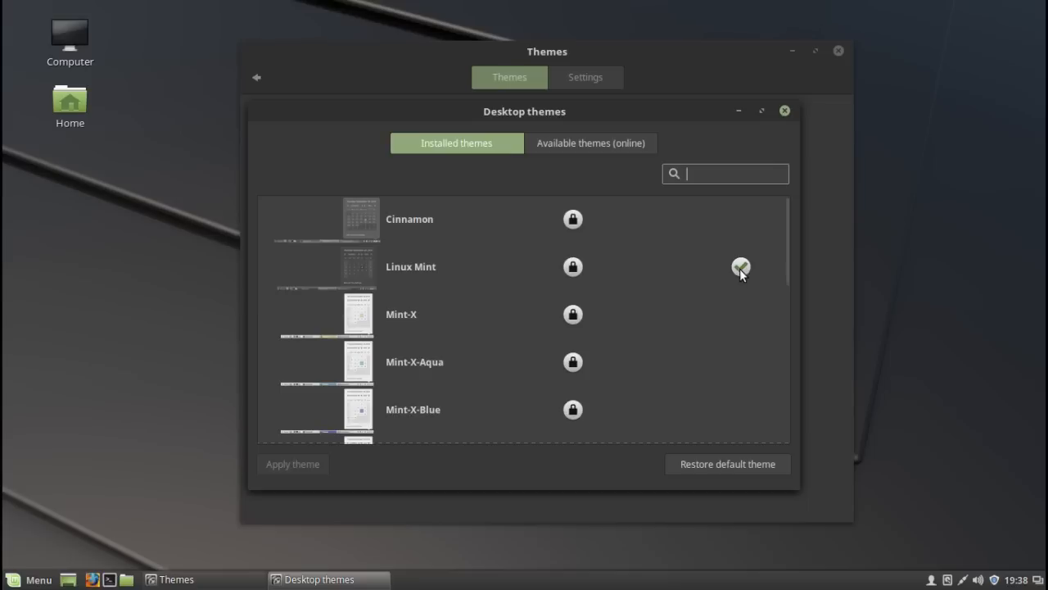
{"action": "scroll", "coordinate": [483, 298], "scroll_direction": "down", "scroll_amount": 10}
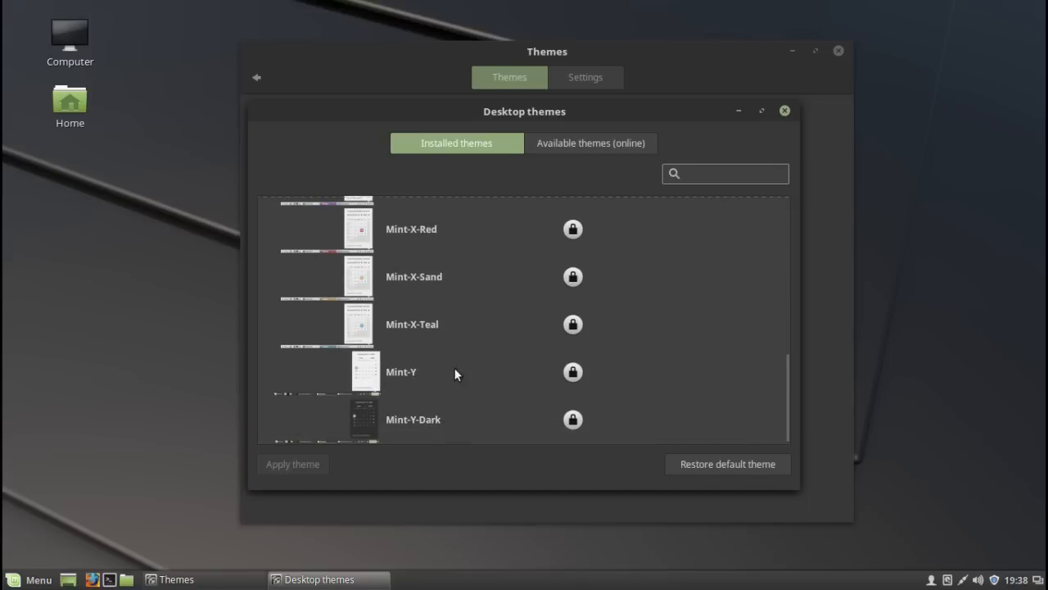
{"action": "scroll", "coordinate": [454, 387], "scroll_direction": "up", "scroll_amount": 2}
{"action": "scroll", "coordinate": [454, 385], "scroll_direction": "up", "scroll_amount": 5}
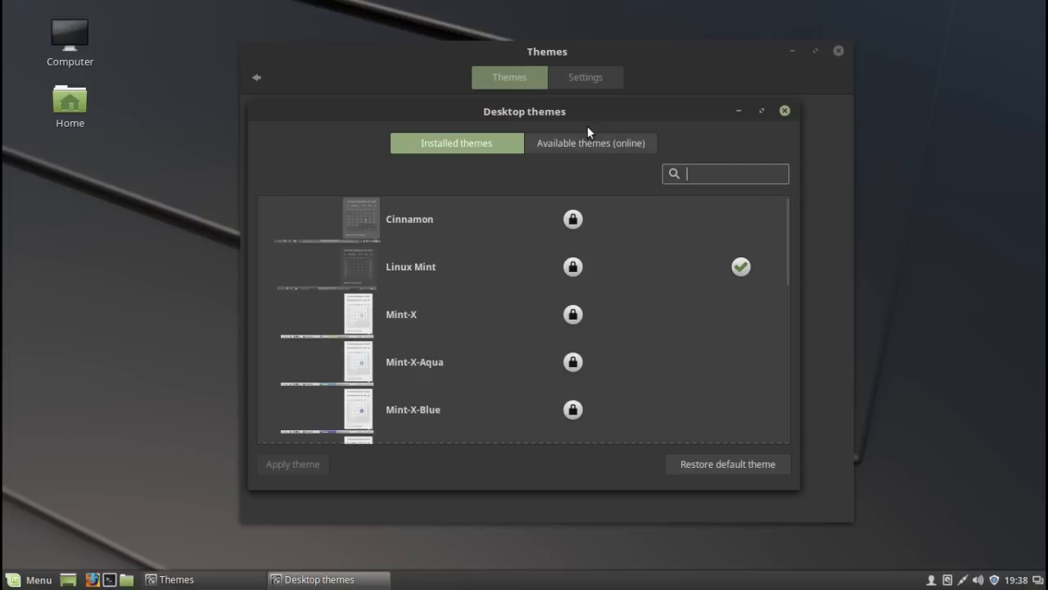
- Browse the desktop themes available online without installing any, and close the desktop theme manager
{"action": "left_click", "coordinate": [582, 148]}
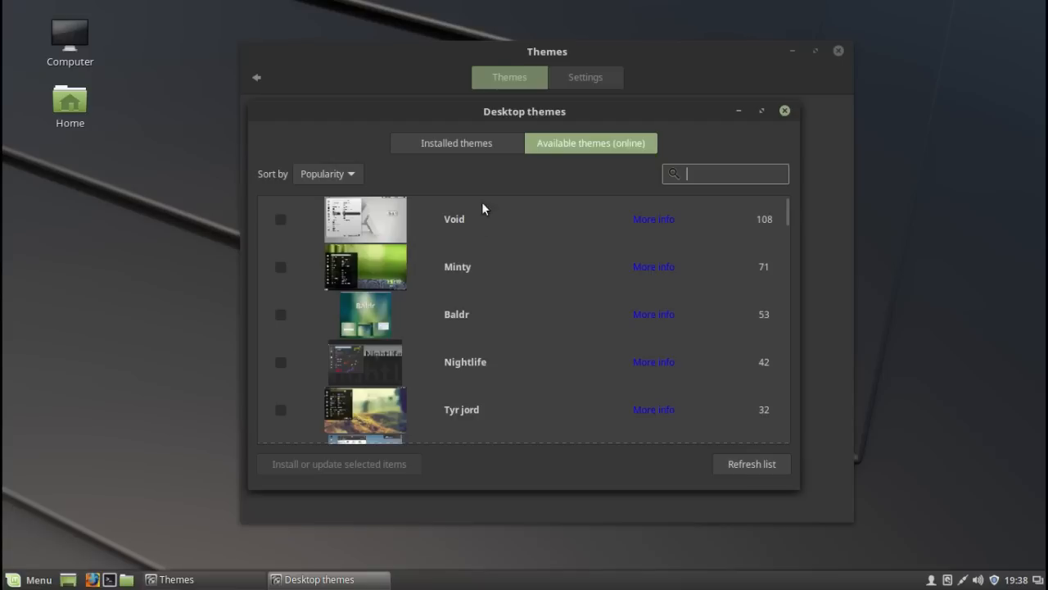
{"action": "scroll", "coordinate": [549, 259], "scroll_direction": "down", "scroll_amount": 5}
{"action": "scroll", "coordinate": [549, 259], "scroll_direction": "up", "scroll_amount": 5}
{"action": "scroll", "coordinate": [565, 329], "scroll_direction": "down", "scroll_amount": 10}
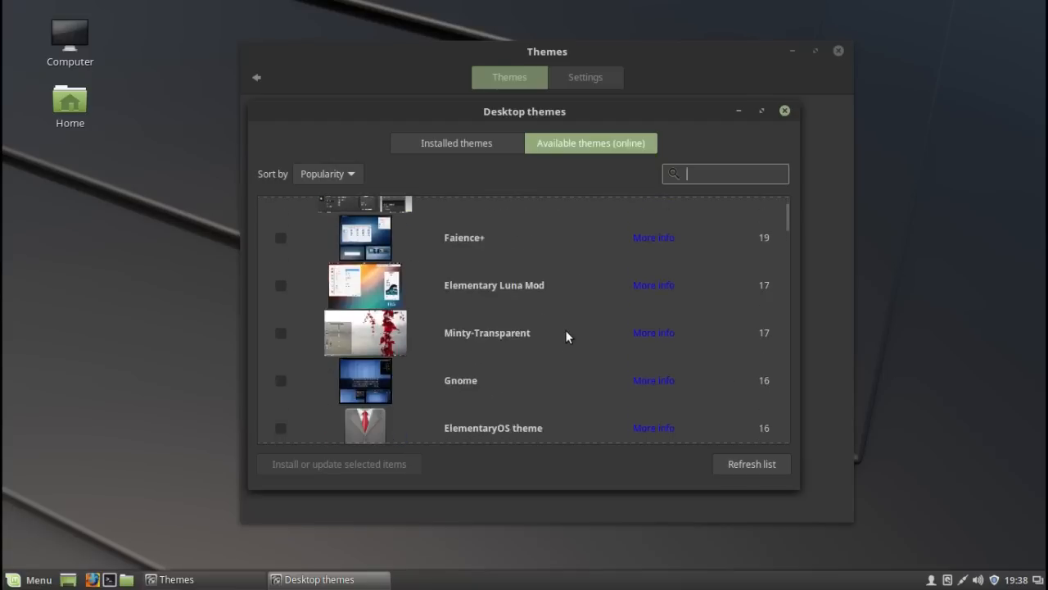
{"action": "scroll", "coordinate": [566, 329], "scroll_direction": "down", "scroll_amount": 15}
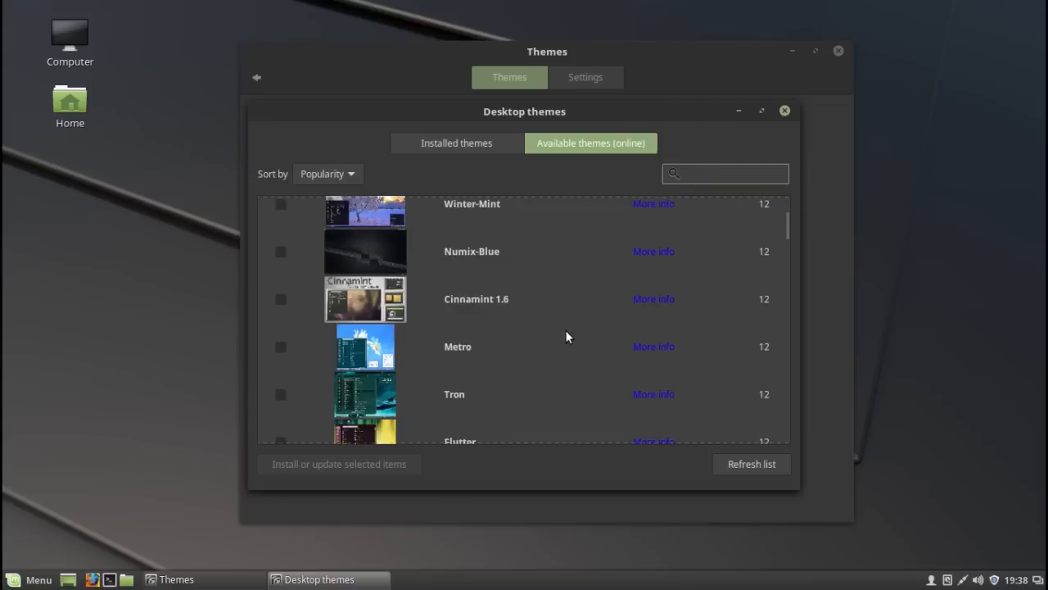
{"action": "scroll", "coordinate": [565, 330], "scroll_direction": "down", "scroll_amount": 15}
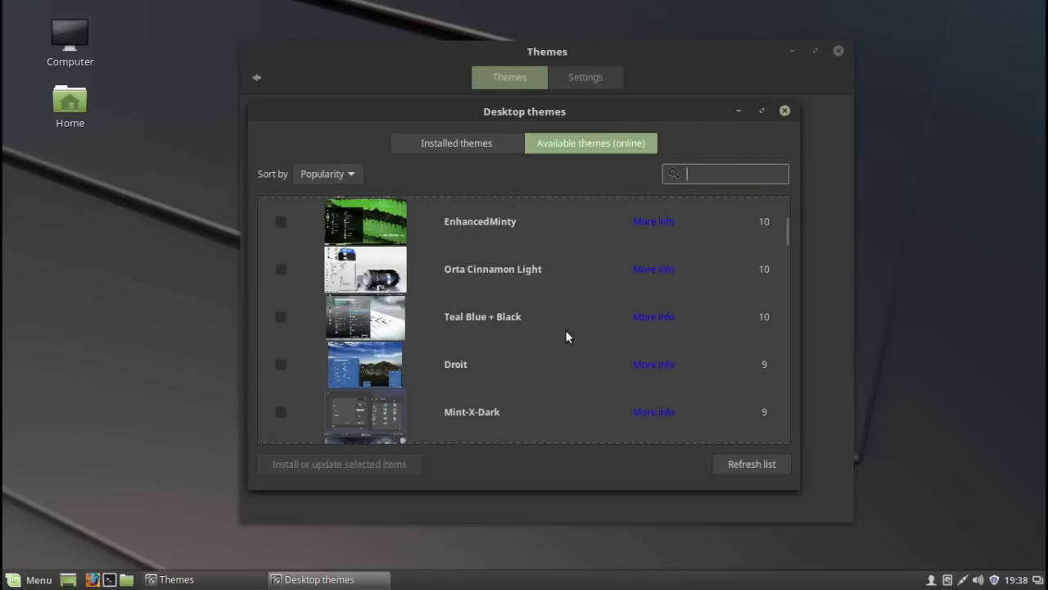
{"action": "left_click", "coordinate": [784, 111]}
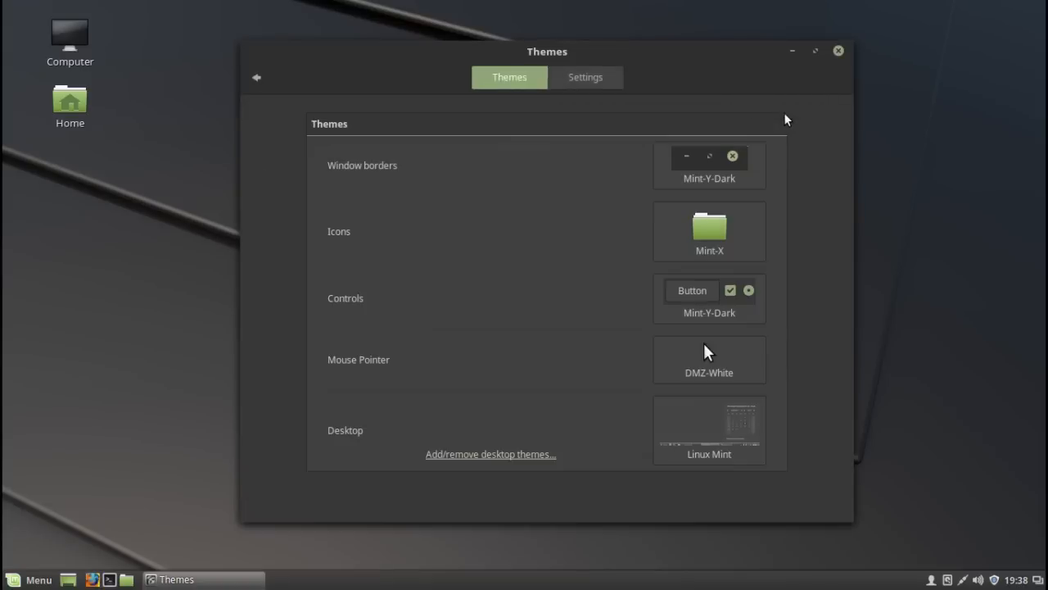
- In the Desklets settings, add the Clock desklet to the desktop and place it near the desktop's upper-right corner, clear of the settings window
{"action": "left_click", "coordinate": [255, 80]}
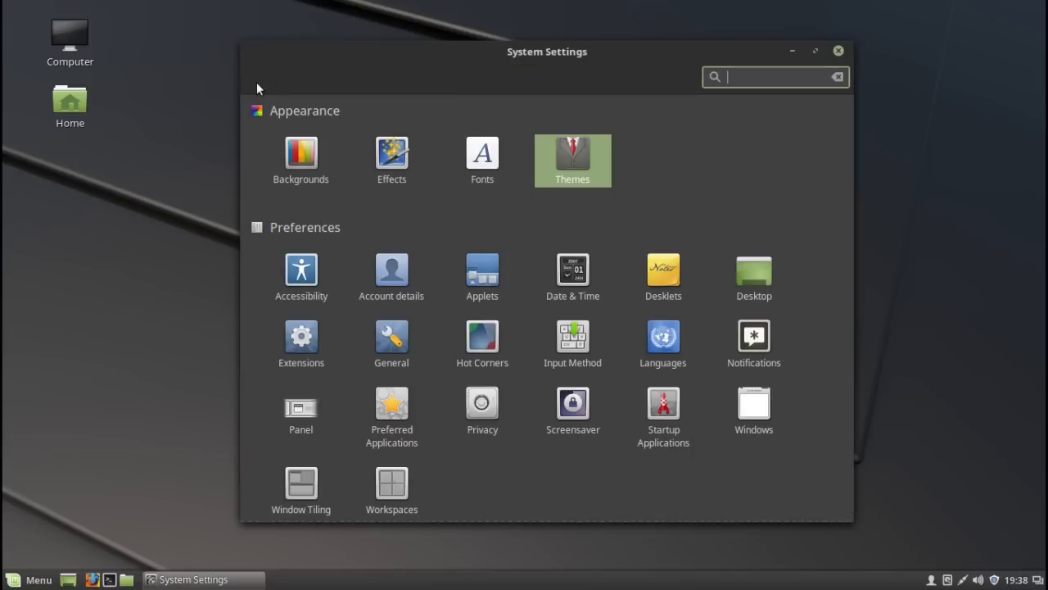
{"action": "left_click", "coordinate": [664, 276]}
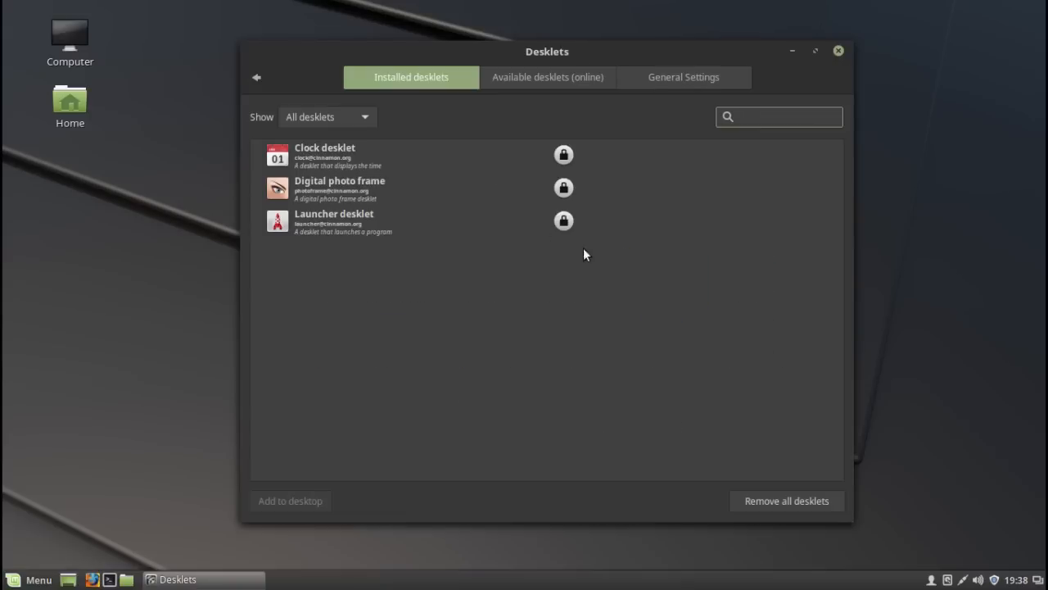
{"action": "left_click", "coordinate": [312, 153]}
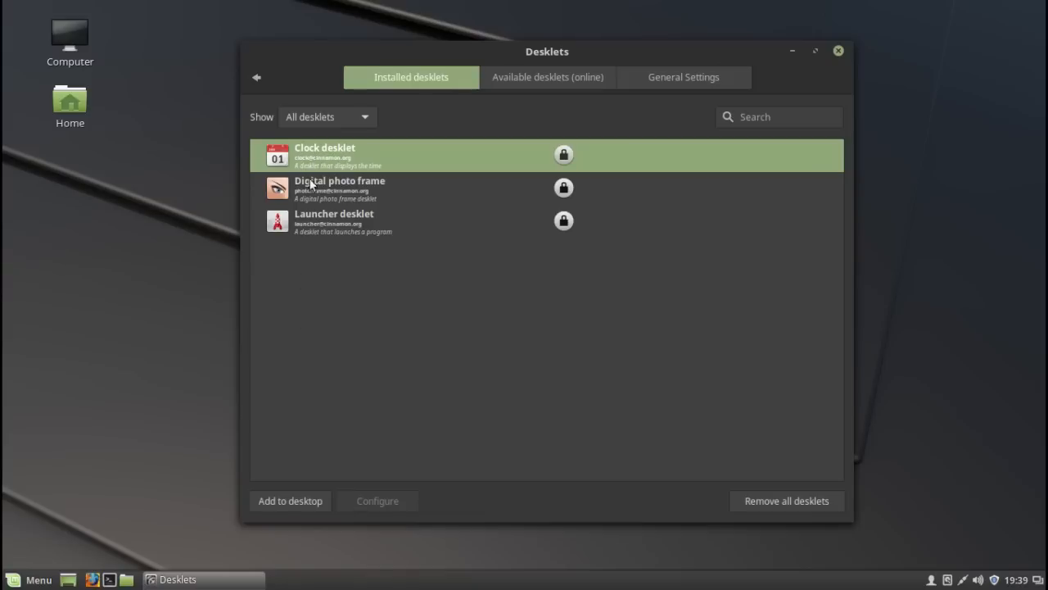
{"action": "left_click", "coordinate": [282, 507]}
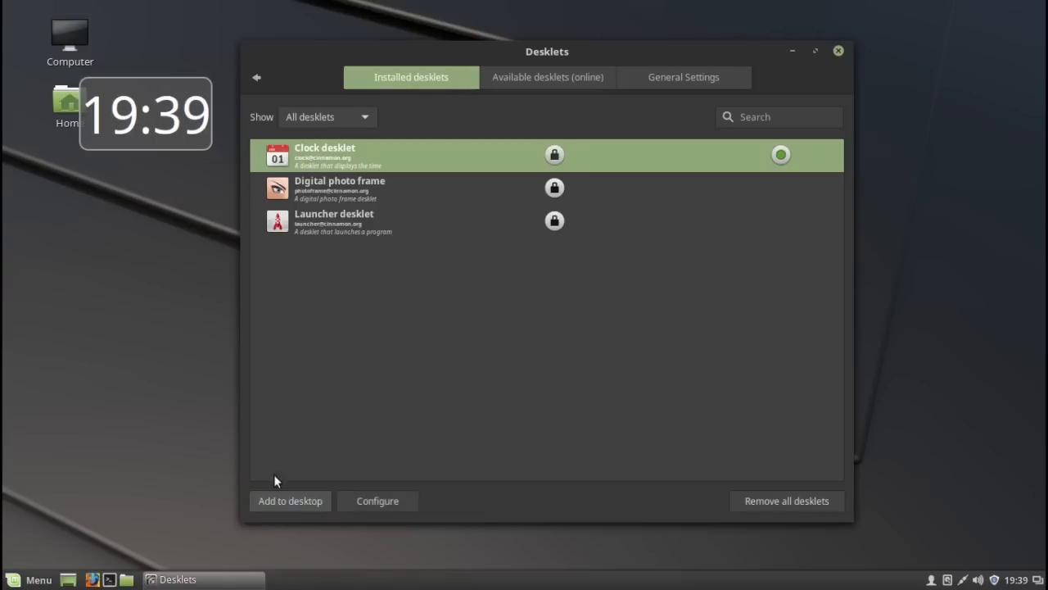
{"action": "left_click_drag", "start_coordinate": [168, 125], "coordinate": [988, 71]}
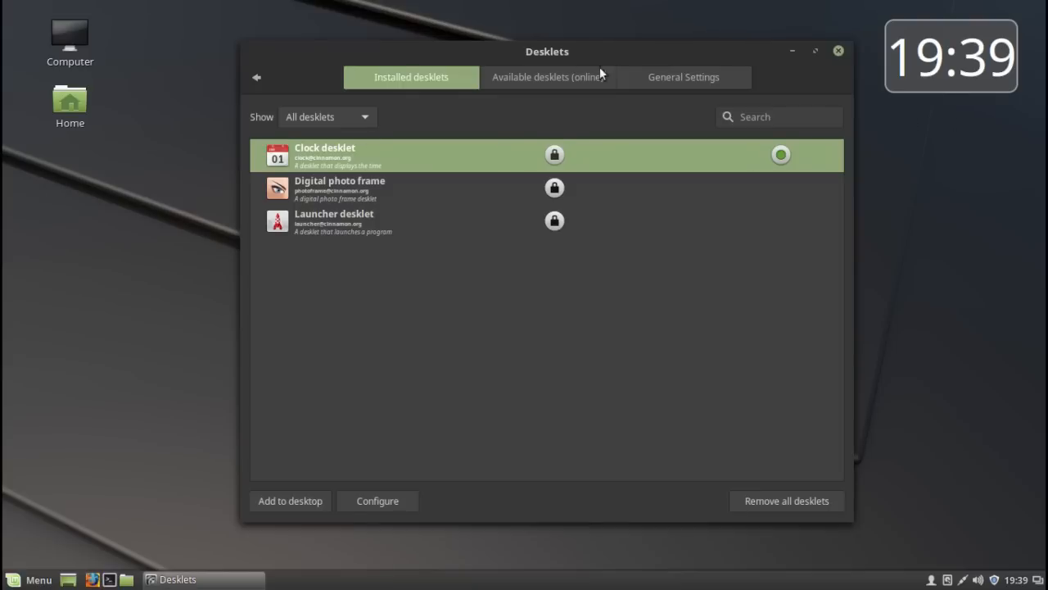
{"action": "left_click_drag", "start_coordinate": [698, 52], "coordinate": [608, 43]}
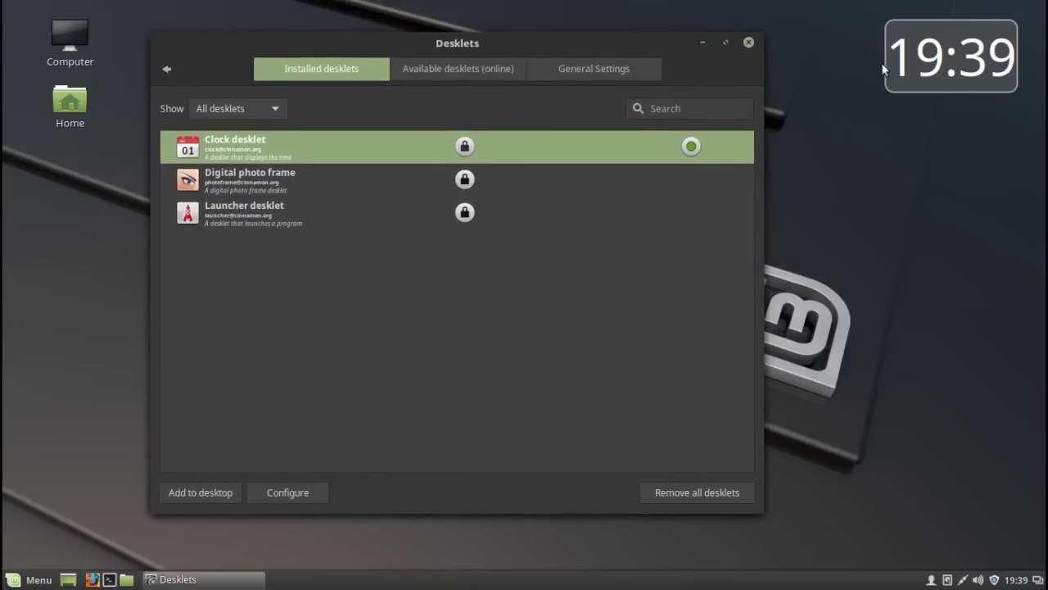
{"action": "left_click_drag", "start_coordinate": [956, 61], "coordinate": [914, 93]}
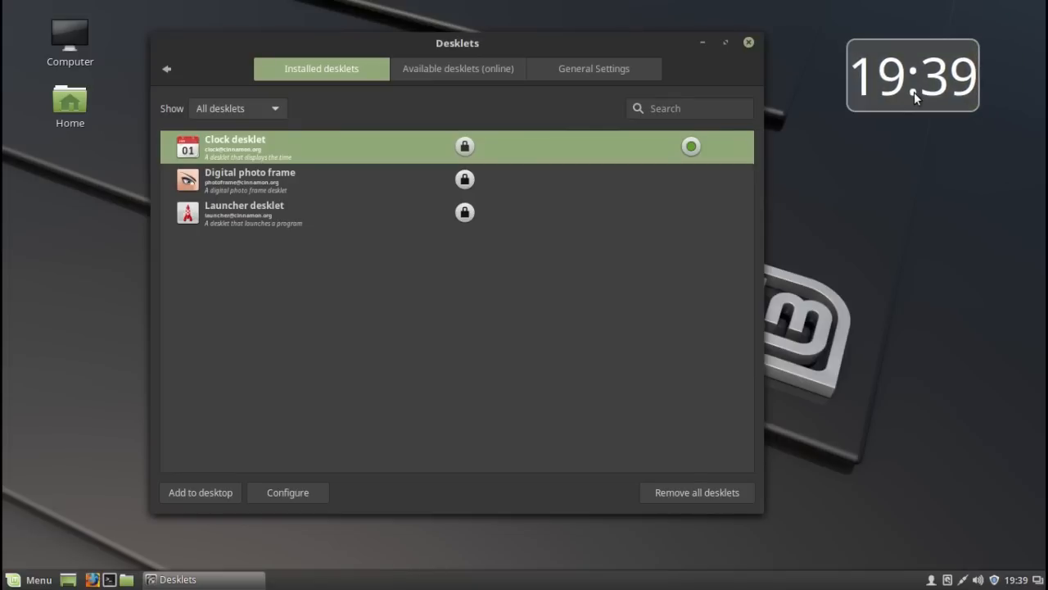
- Configure the Clock desklet with a bright green text color and highlight it on the desktop
{"action": "right_click", "coordinate": [914, 87]}
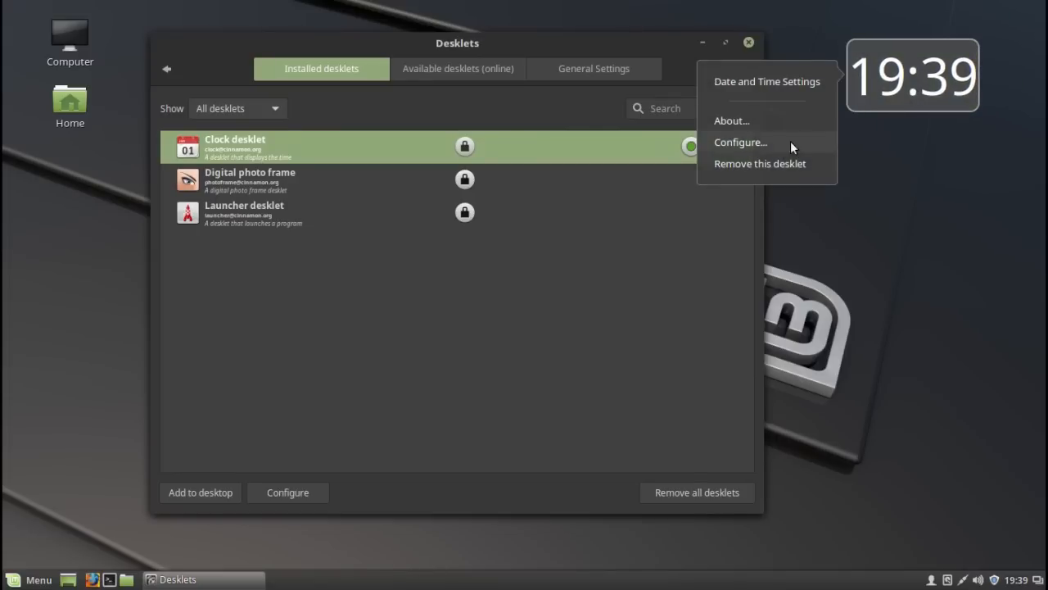
{"action": "left_click", "coordinate": [770, 143]}
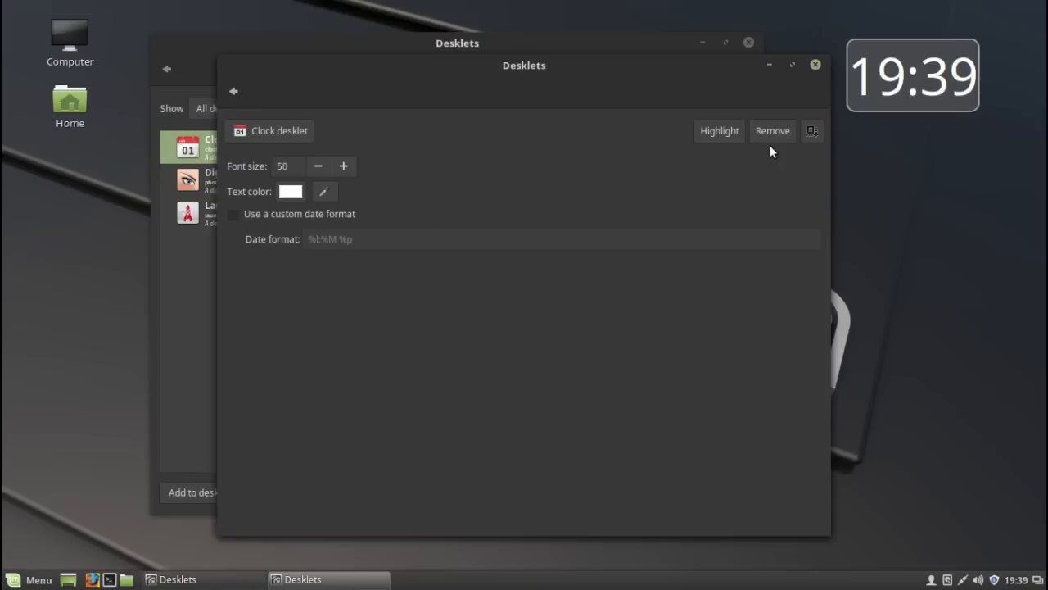
{"action": "left_click", "coordinate": [286, 197]}
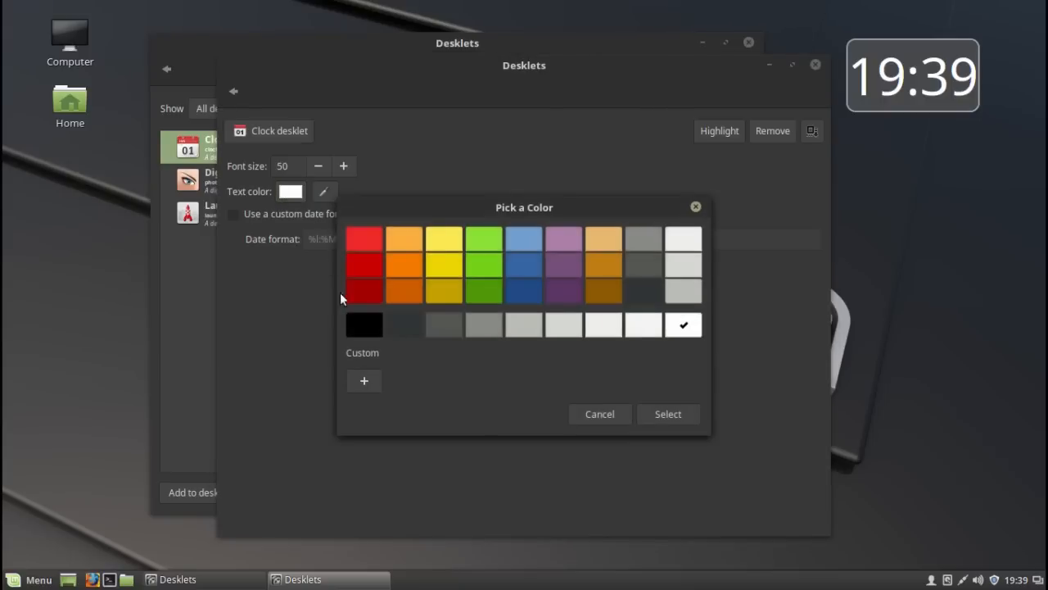
{"action": "left_click", "coordinate": [485, 267]}
{"action": "left_click", "coordinate": [687, 420]}
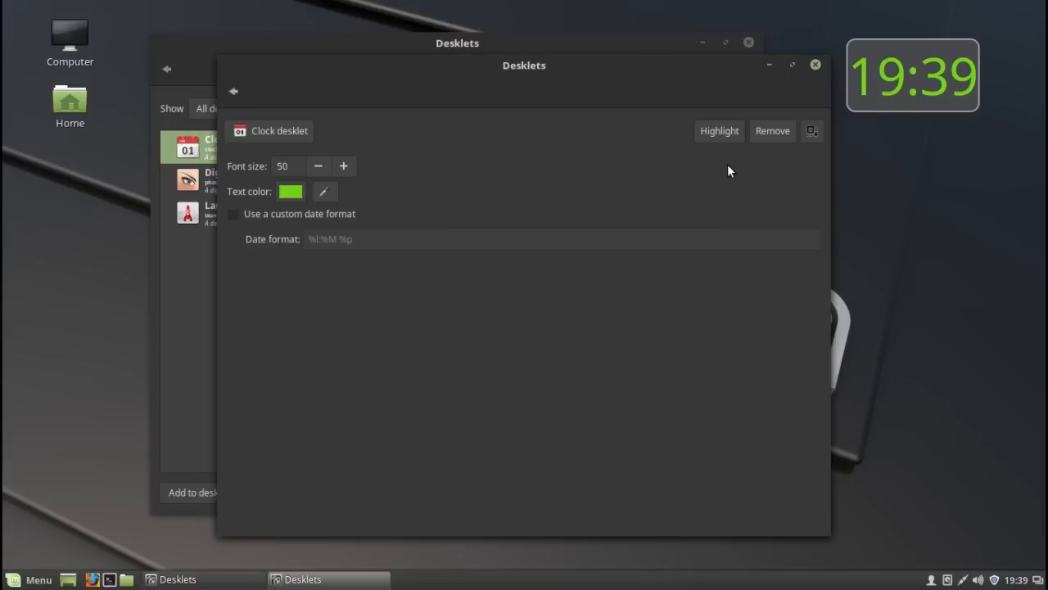
{"action": "left_click", "coordinate": [710, 136]}
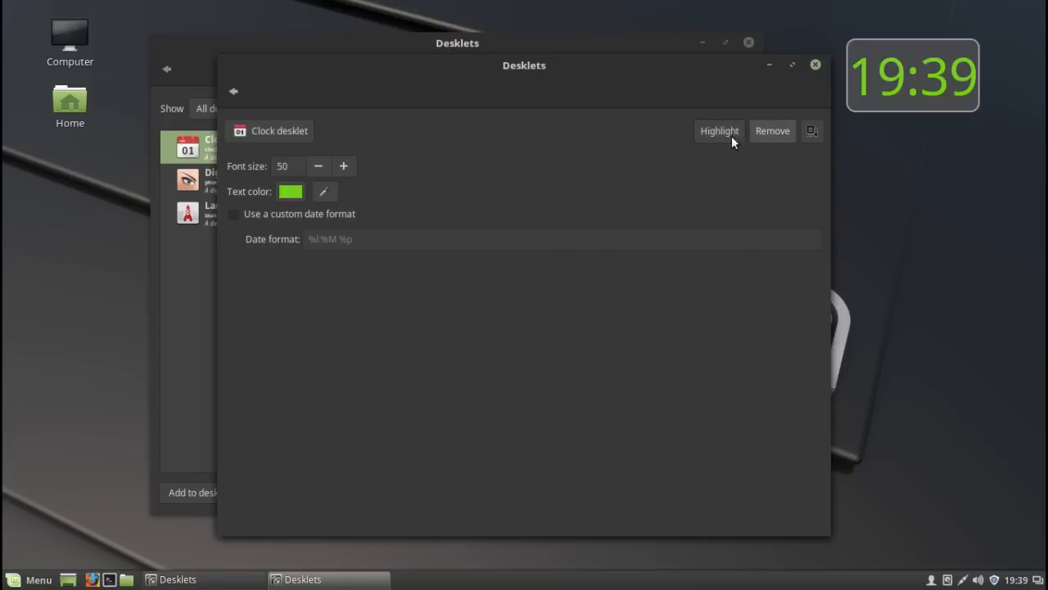
- Set the Clock desklet's font size to 30, move it into the desktop's upper-right corner and close its configuration
{"action": "left_click", "coordinate": [317, 167]}
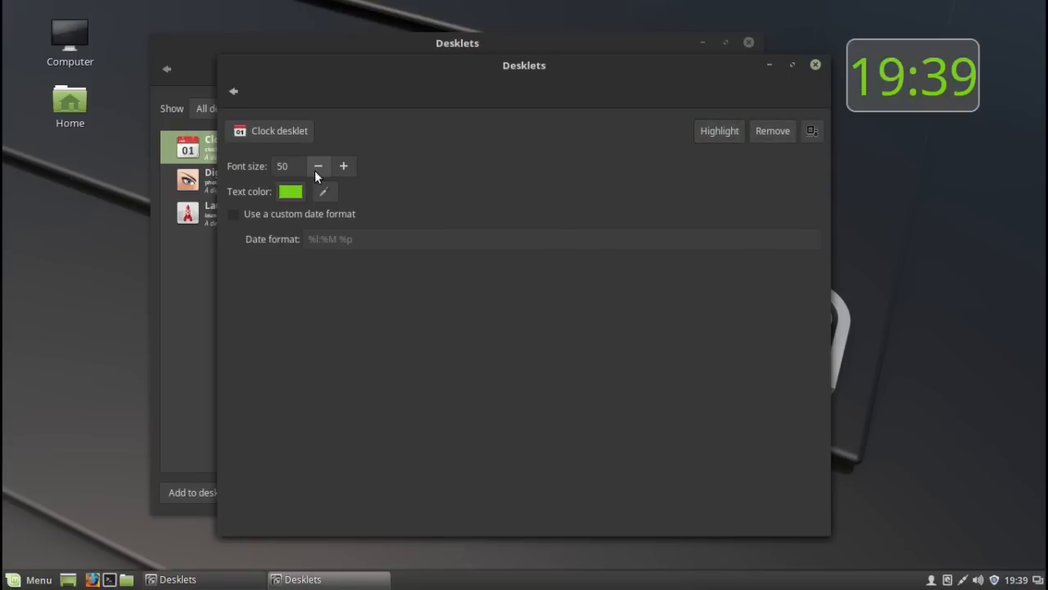
{"action": "double_click", "coordinate": [318, 166]}
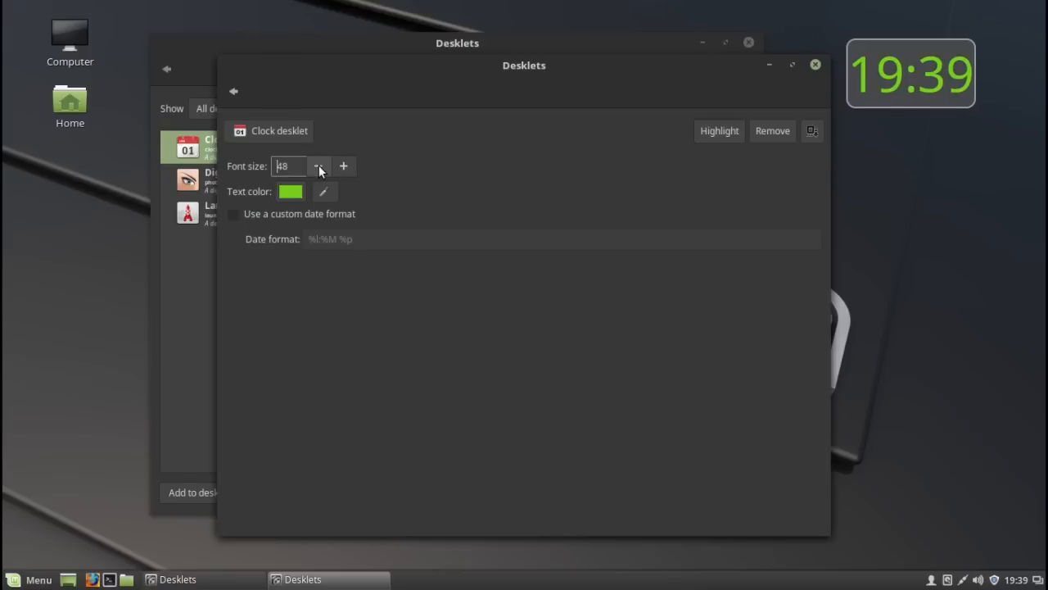
{"action": "double_click", "coordinate": [318, 166]}
{"action": "double_click", "coordinate": [318, 166]}
{"action": "triple_click", "coordinate": [318, 166]}
{"action": "triple_click", "coordinate": [319, 166]}
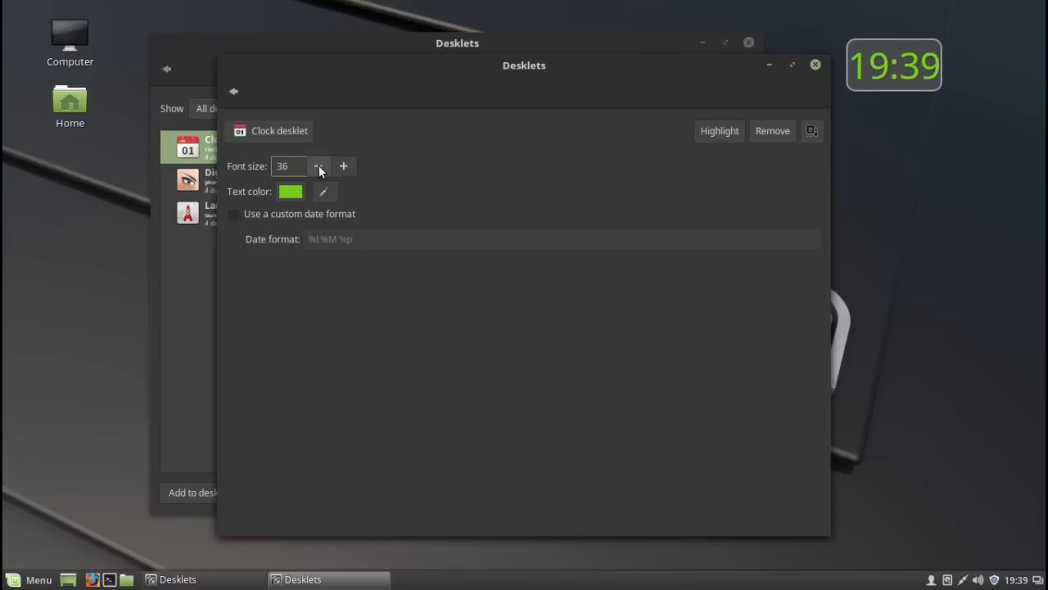
{"action": "triple_click", "coordinate": [319, 166]}
{"action": "triple_click", "coordinate": [318, 166]}
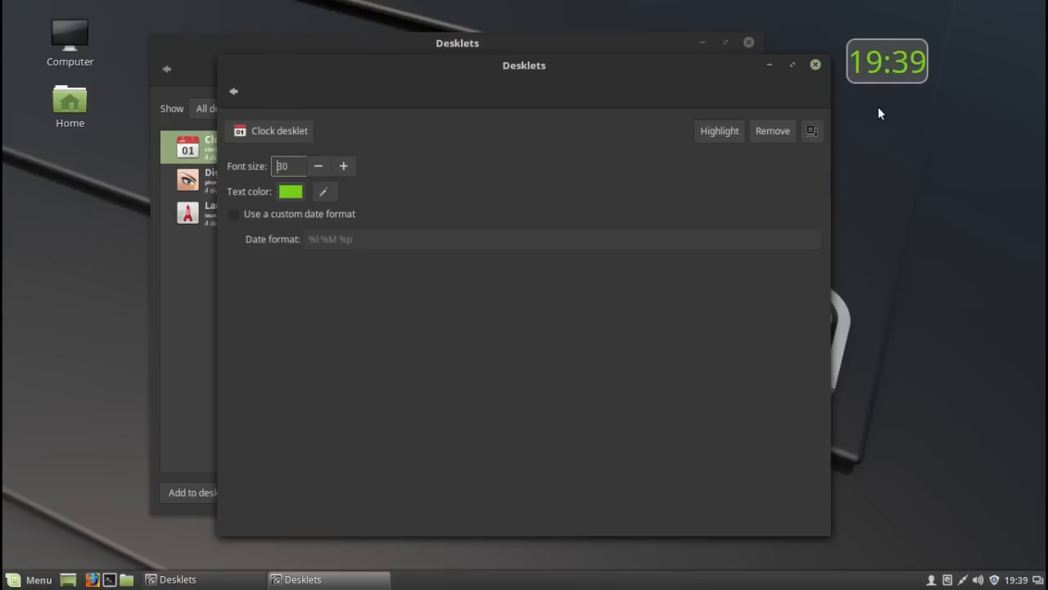
{"action": "left_click_drag", "start_coordinate": [891, 69], "coordinate": [998, 51]}
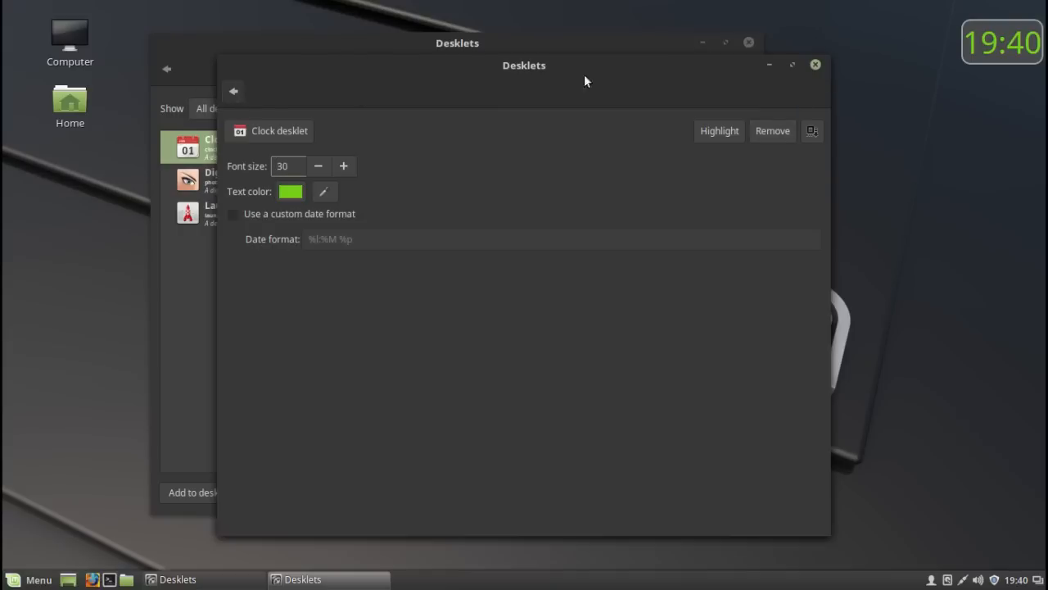
{"action": "left_click", "coordinate": [814, 64]}
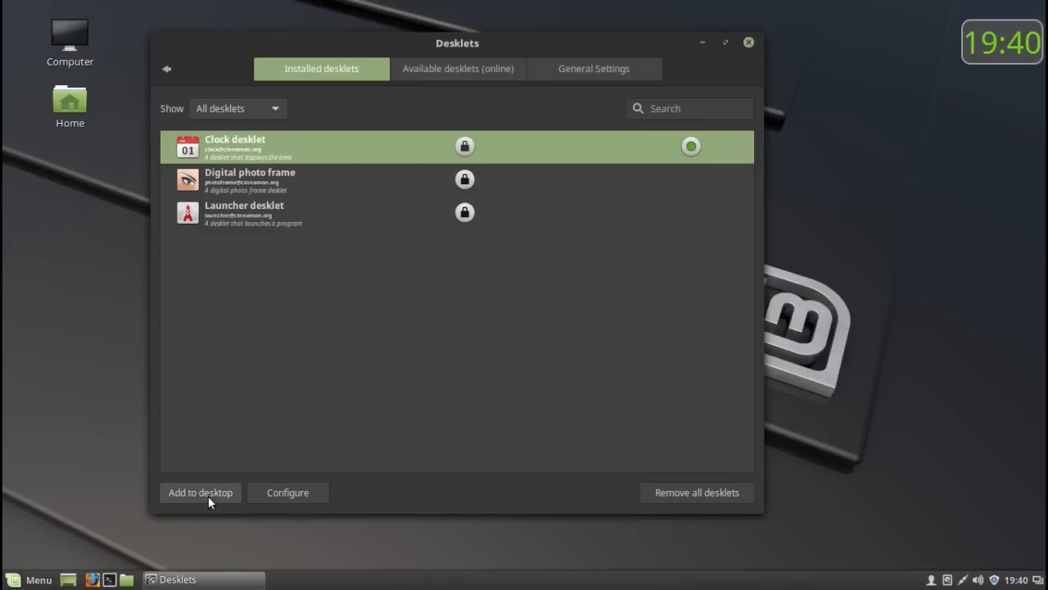
- Look through the desklets available online and the general desklet settings, and return to the installed desklets
{"action": "left_click", "coordinate": [477, 70]}
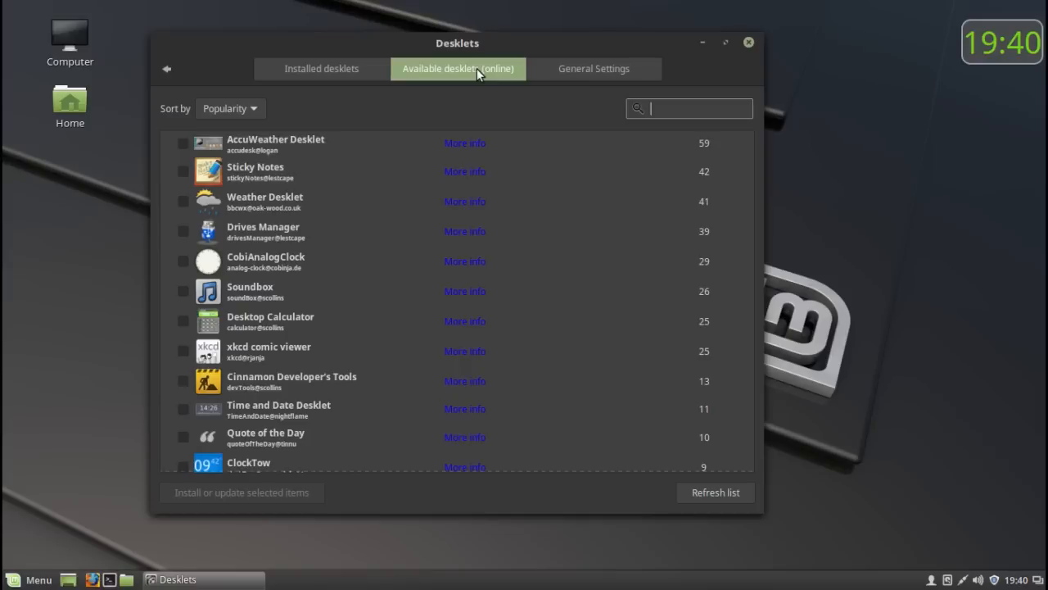
{"action": "scroll", "coordinate": [374, 183], "scroll_direction": "down", "scroll_amount": 10}
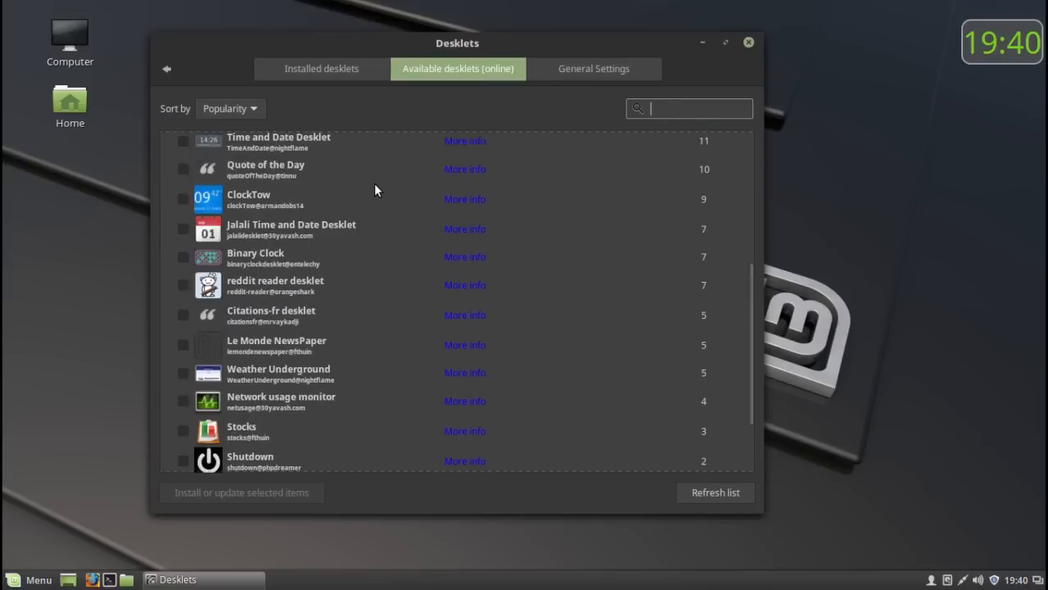
{"action": "scroll", "coordinate": [374, 185], "scroll_direction": "up", "scroll_amount": 3}
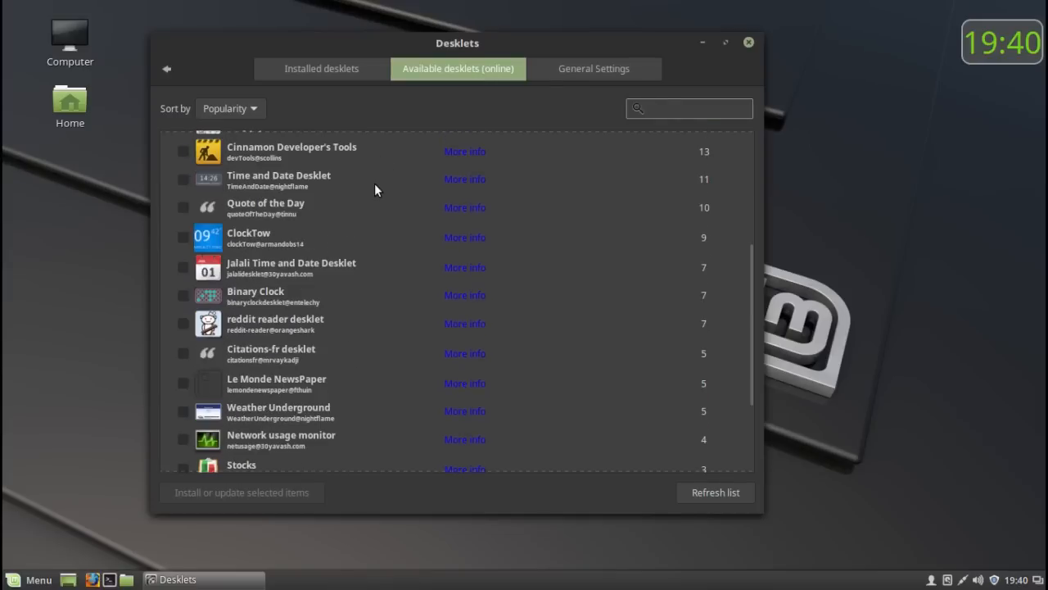
{"action": "scroll", "coordinate": [375, 185], "scroll_direction": "up", "scroll_amount": 7}
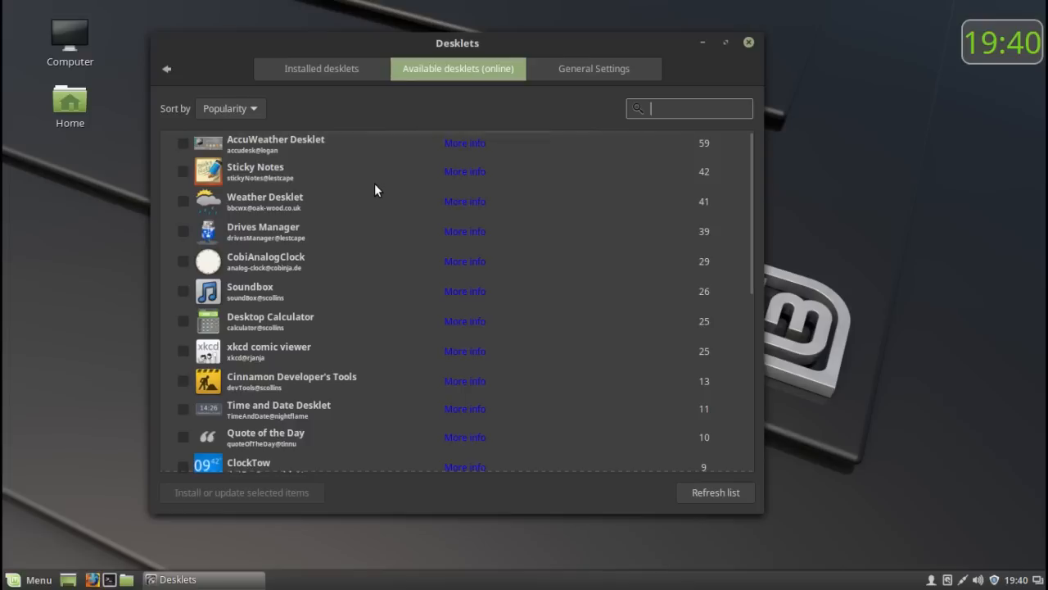
{"action": "left_click", "coordinate": [608, 64]}
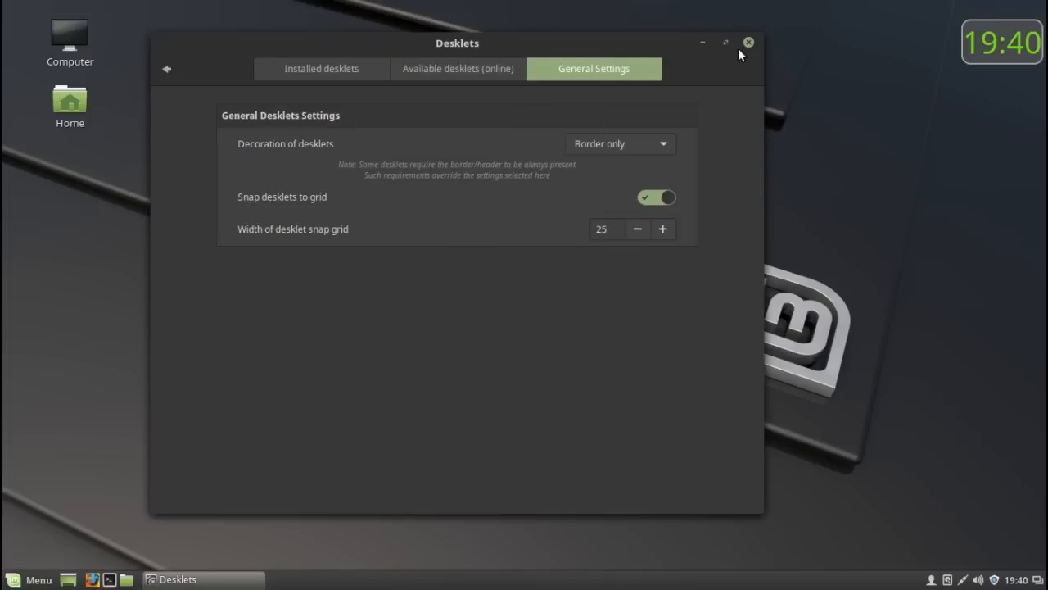
{"action": "left_click", "coordinate": [278, 65]}
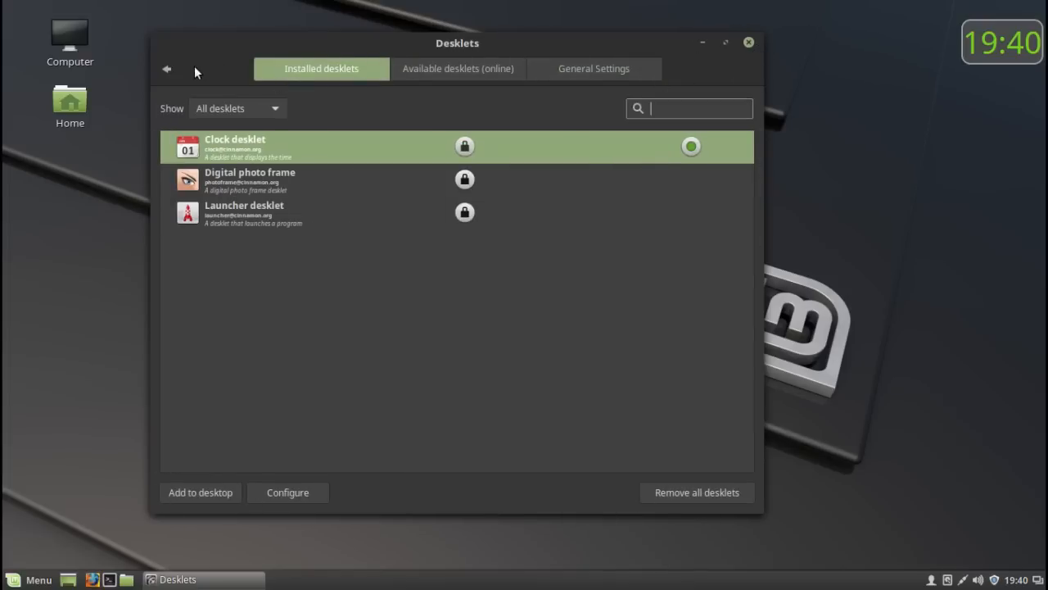
- Open the Applets settings and look through the list of installed applets
{"action": "left_click", "coordinate": [167, 70]}
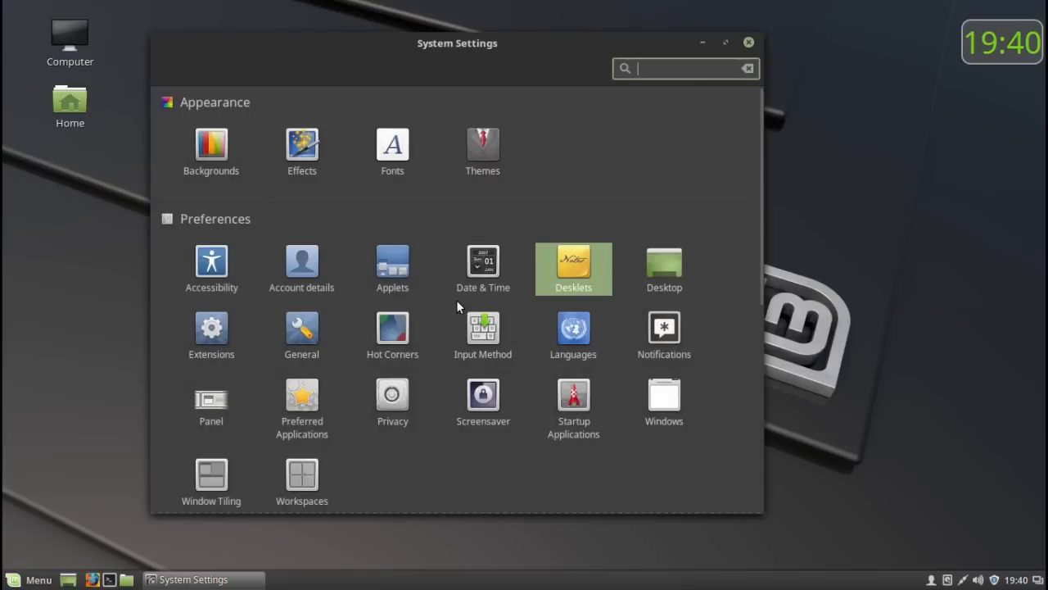
{"action": "left_click", "coordinate": [391, 266]}
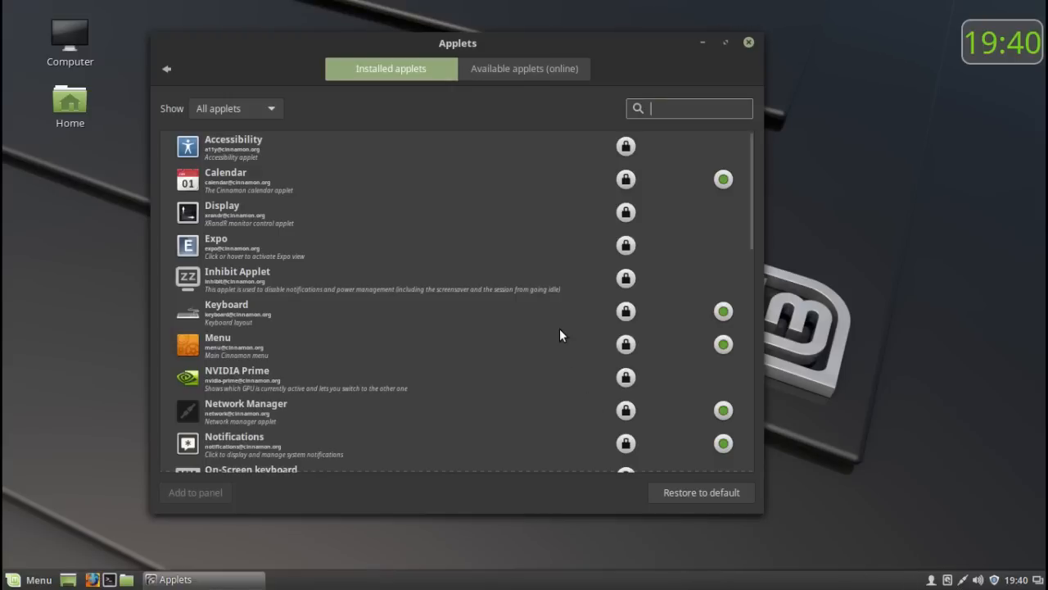
{"action": "scroll", "coordinate": [559, 328], "scroll_direction": "down", "scroll_amount": 10}
{"action": "scroll", "coordinate": [559, 329], "scroll_direction": "down", "scroll_amount": 5}
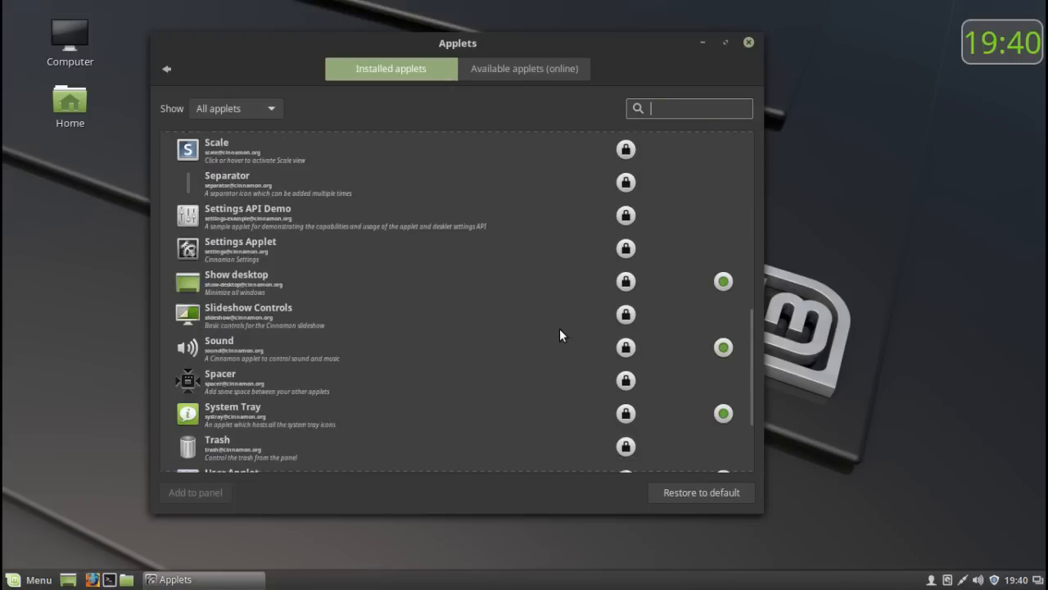
{"action": "scroll", "coordinate": [559, 329], "scroll_direction": "up", "scroll_amount": 15}
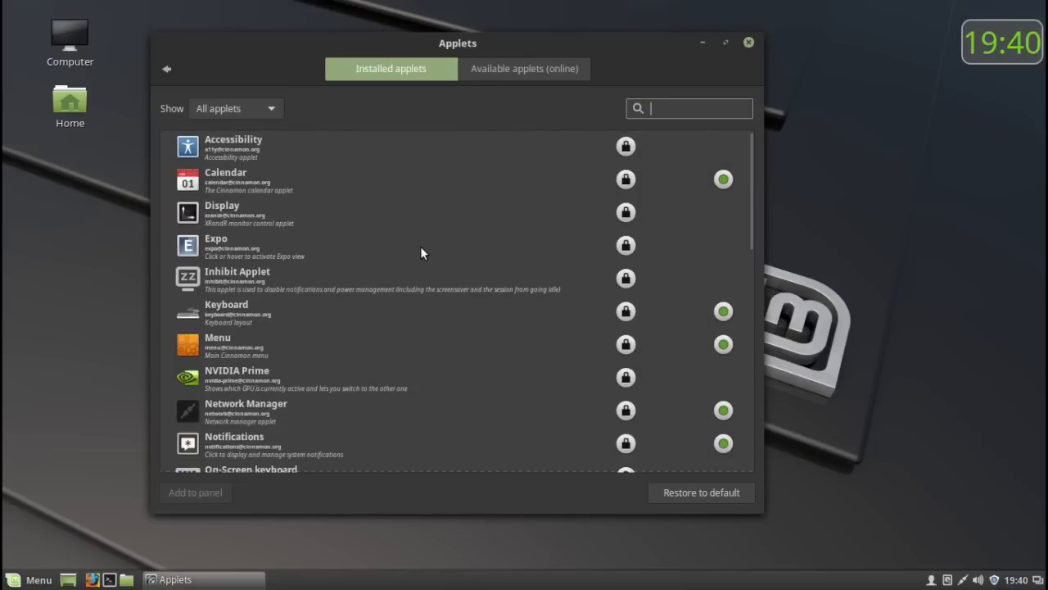
{"action": "scroll", "coordinate": [419, 245], "scroll_direction": "down", "scroll_amount": 5}
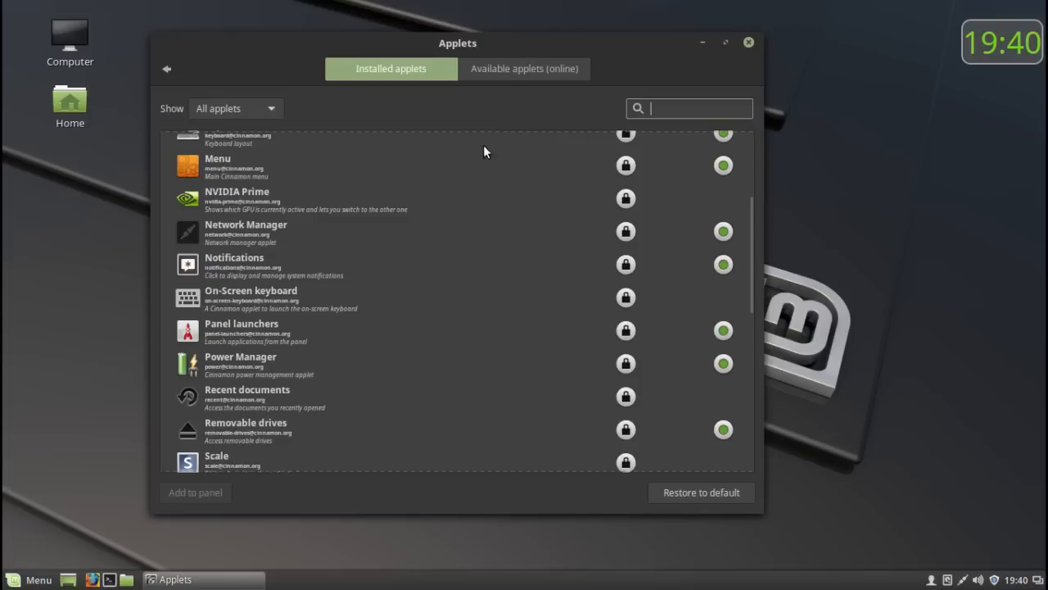
- Look through the applets available online, sorted by popularity, and return to the System Settings overview
{"action": "left_click", "coordinate": [516, 65]}
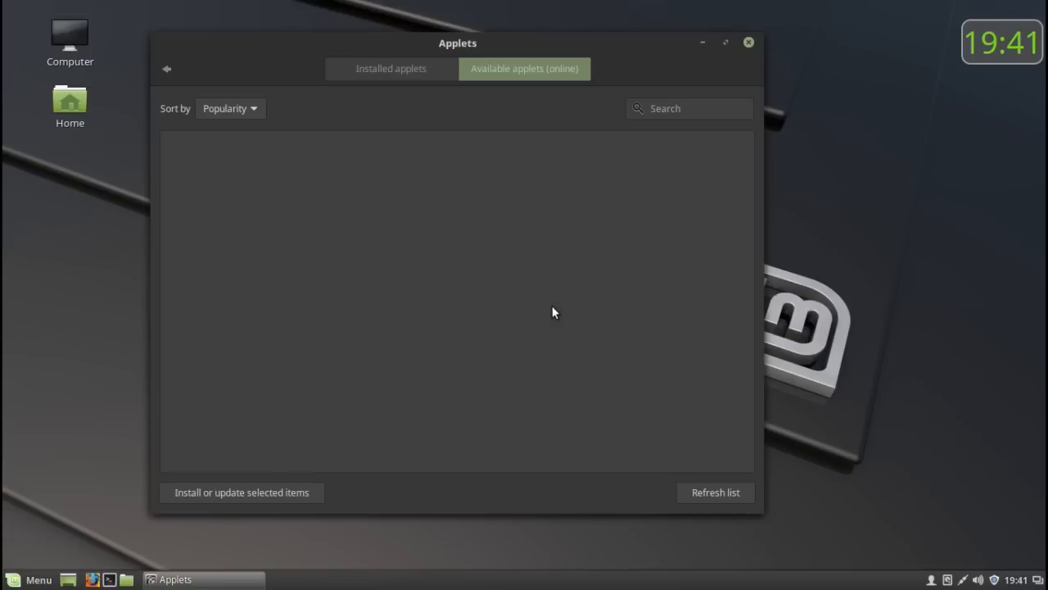
{"action": "scroll", "coordinate": [553, 309], "scroll_direction": "down", "scroll_amount": 5}
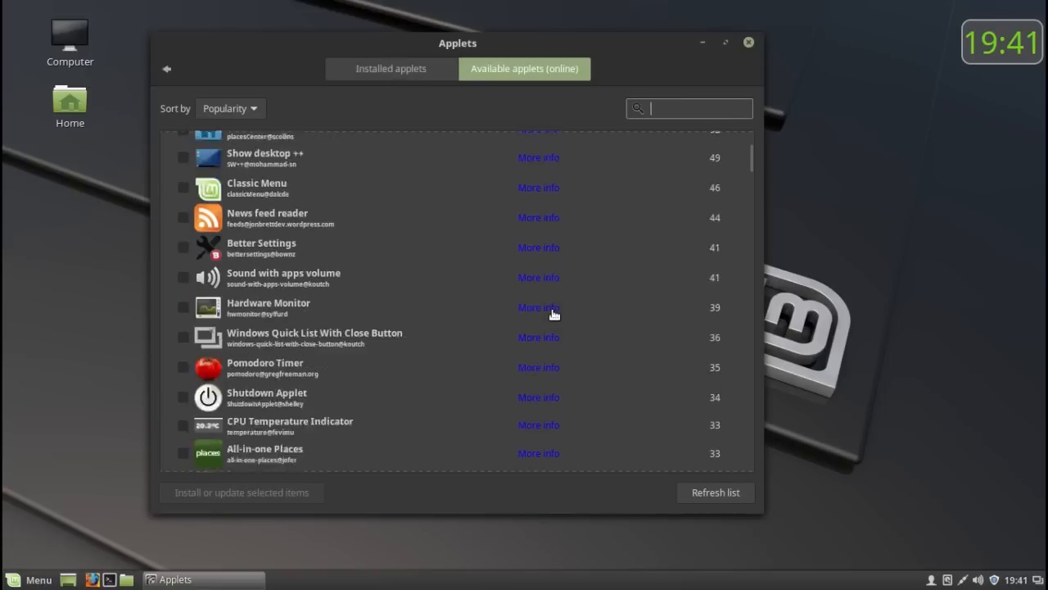
{"action": "scroll", "coordinate": [553, 314], "scroll_direction": "down", "scroll_amount": 15}
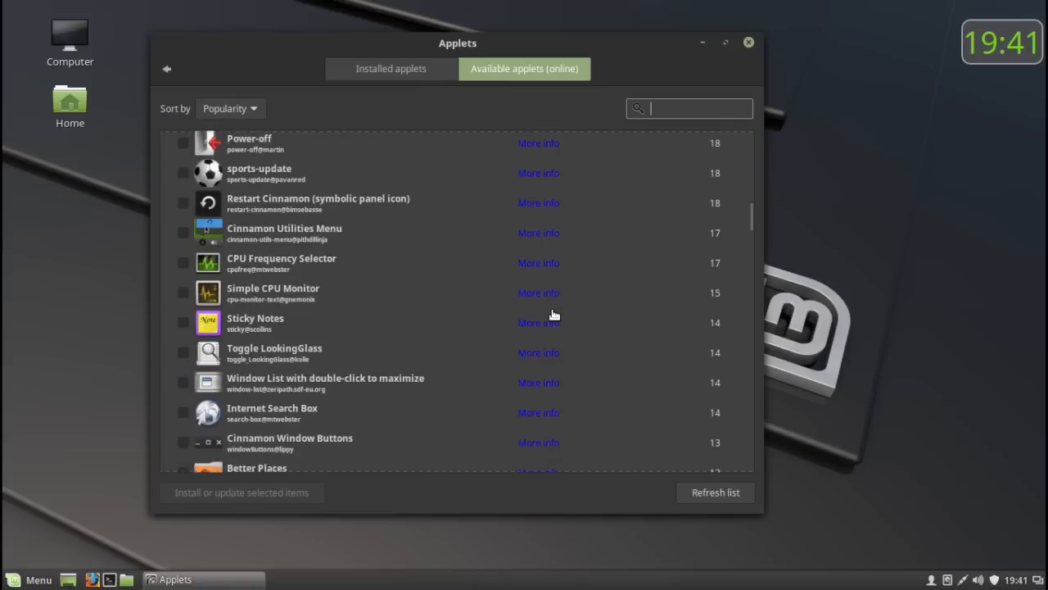
{"action": "scroll", "coordinate": [553, 315], "scroll_direction": "down", "scroll_amount": 20}
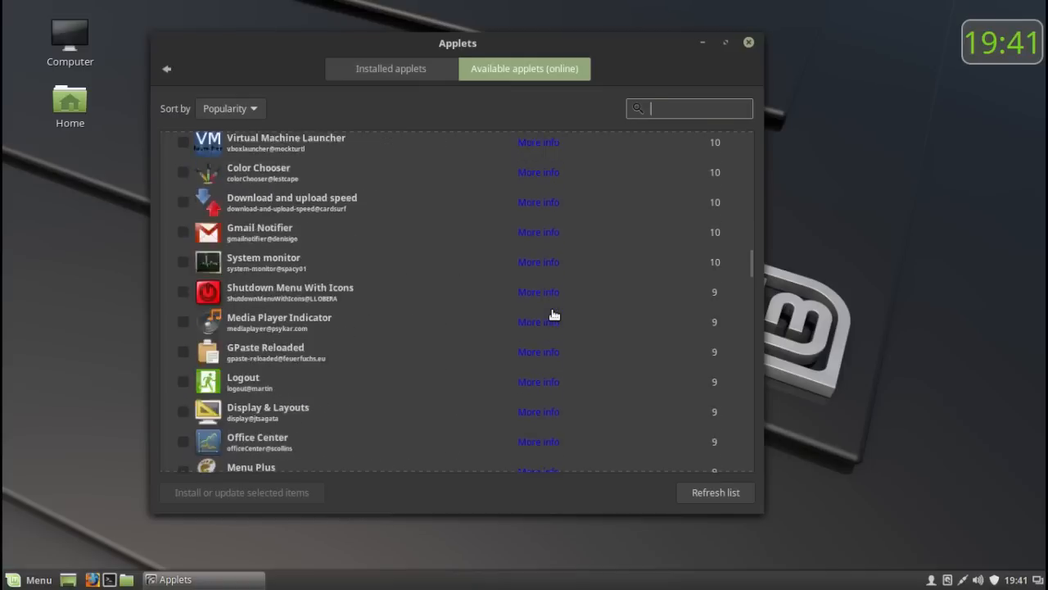
{"action": "scroll", "coordinate": [552, 314], "scroll_direction": "down", "scroll_amount": 20}
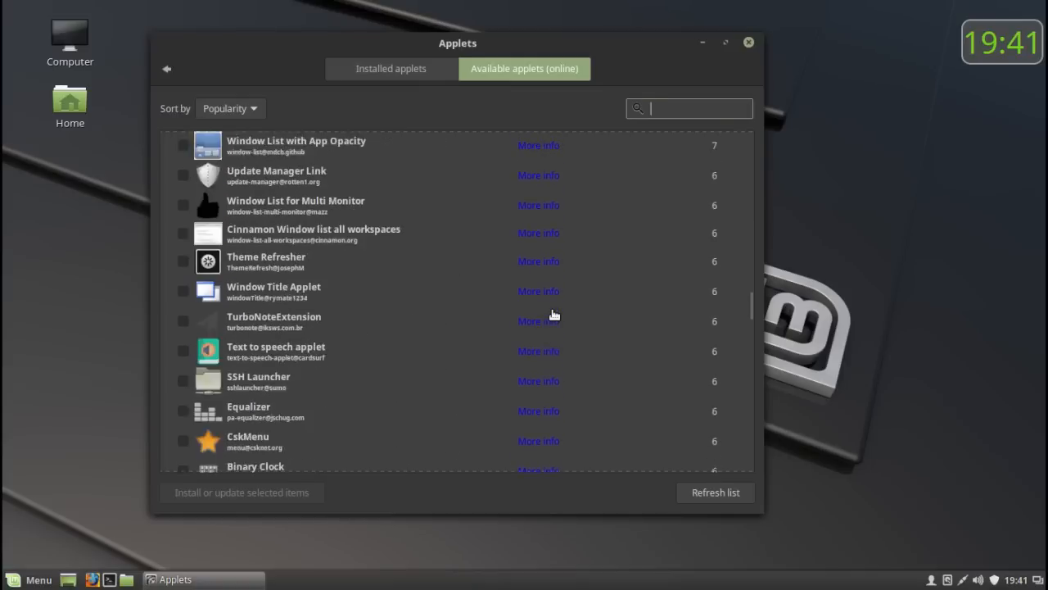
{"action": "scroll", "coordinate": [553, 315], "scroll_direction": "down", "scroll_amount": 10}
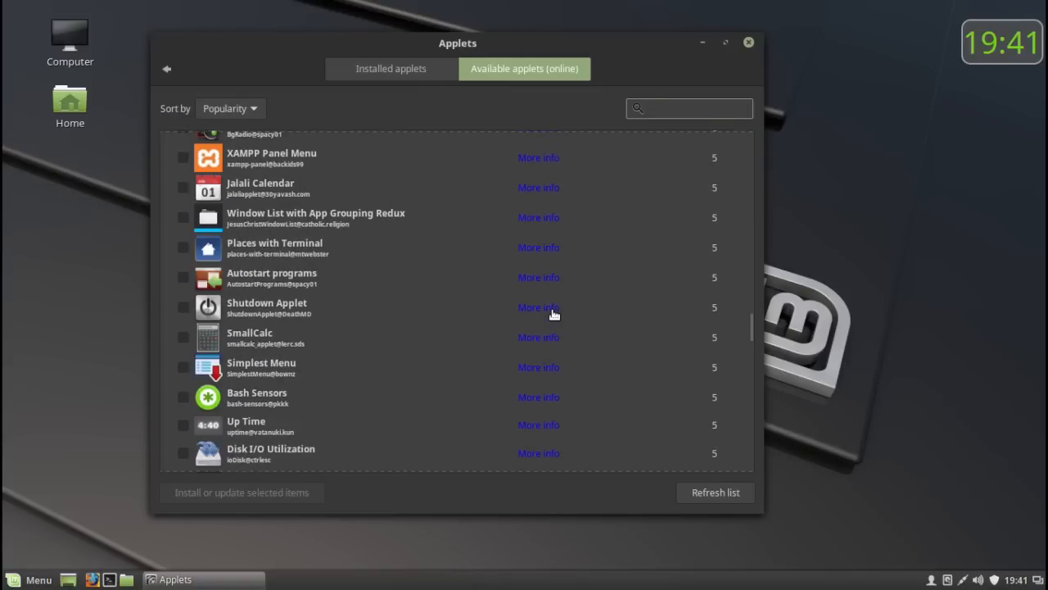
{"action": "scroll", "coordinate": [553, 315], "scroll_direction": "down", "scroll_amount": 20}
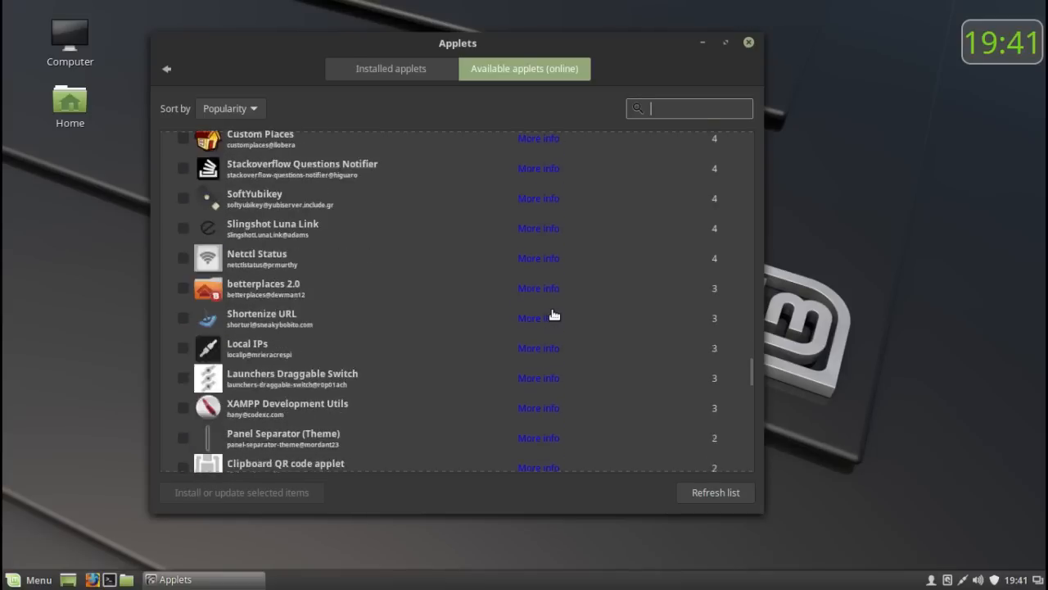
{"action": "scroll", "coordinate": [553, 314], "scroll_direction": "down", "scroll_amount": 20}
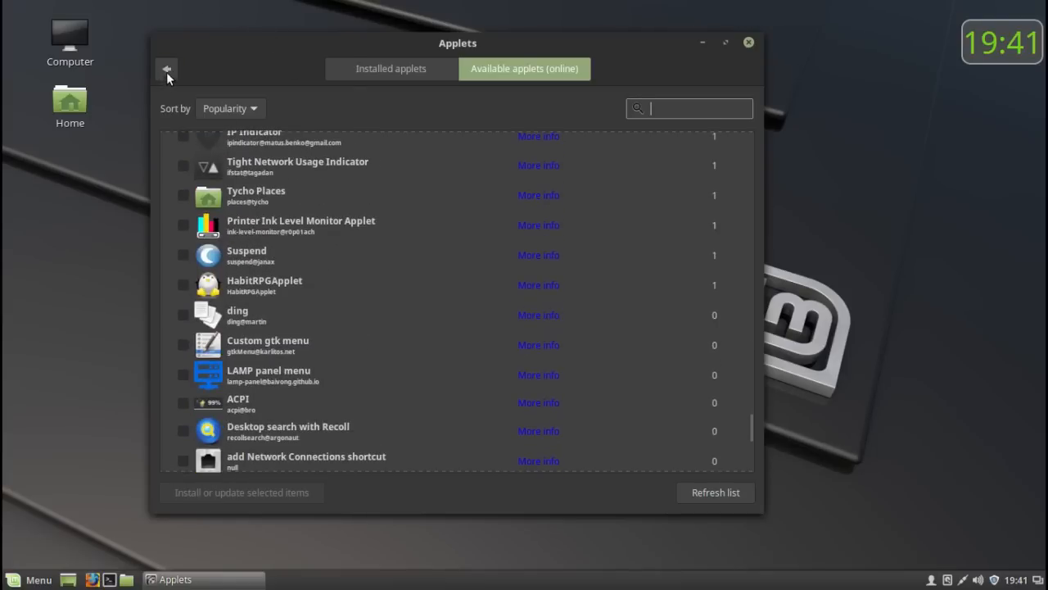
{"action": "left_click", "coordinate": [166, 72]}
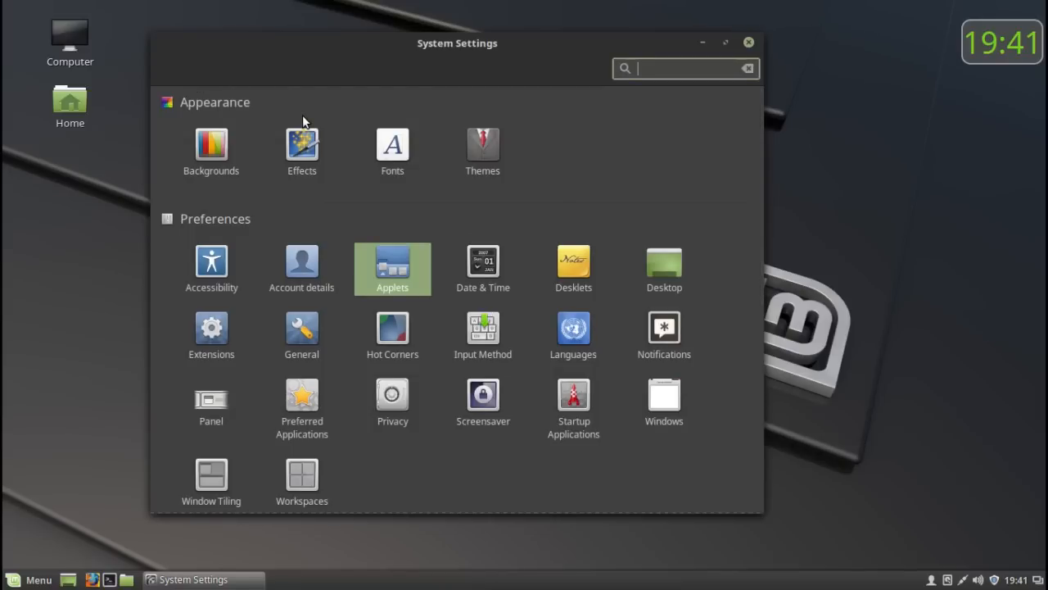
- Open the Effects settings and preview the current window animation by minimizing and restoring the settings window
{"action": "left_click", "coordinate": [299, 149]}
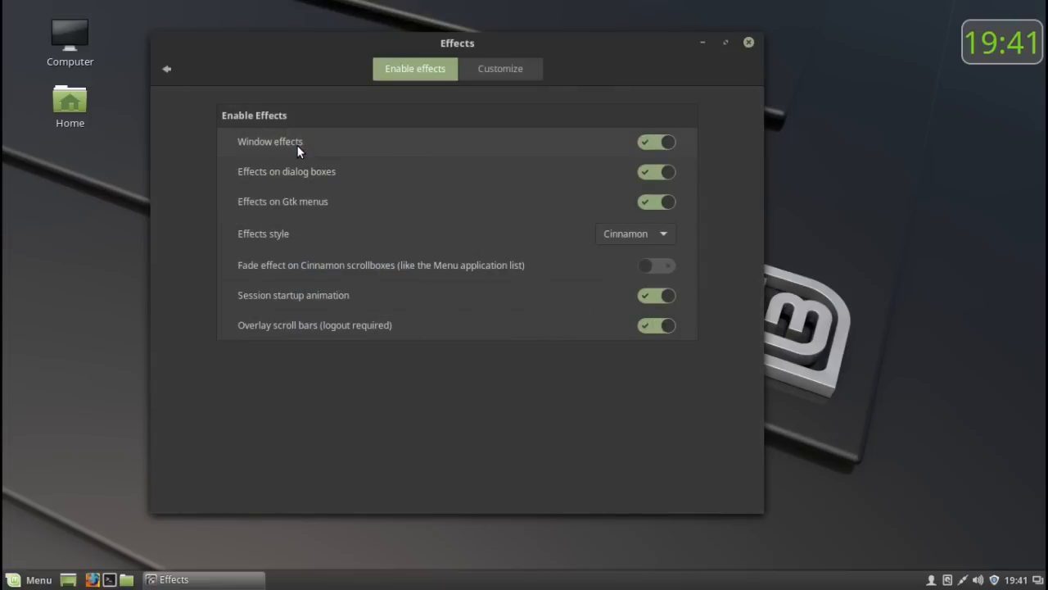
{"action": "left_click", "coordinate": [697, 45]}
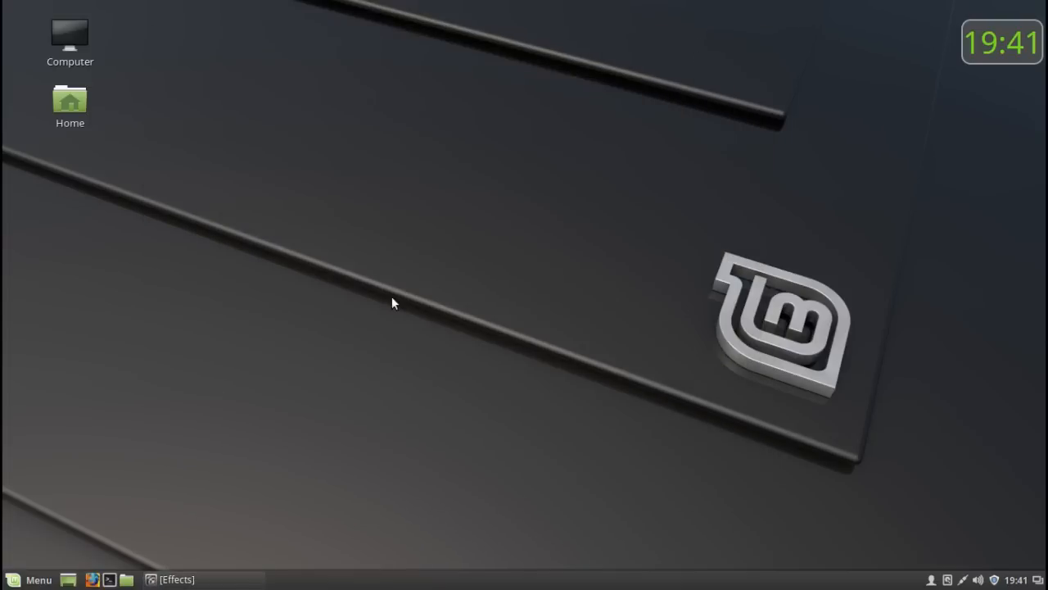
{"action": "left_click", "coordinate": [188, 582]}
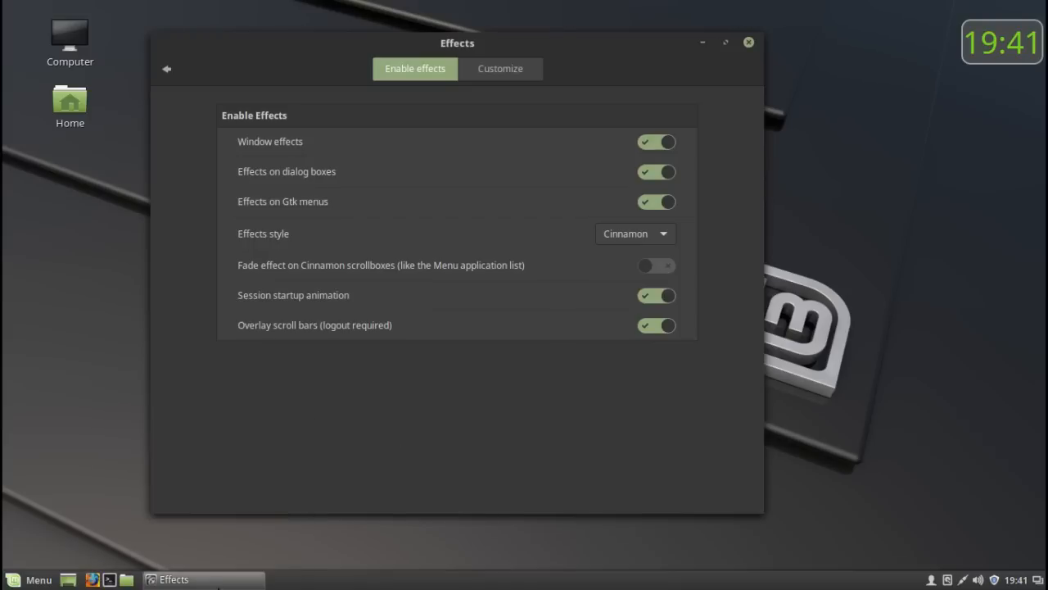
{"action": "mouse_move", "coordinate": [216, 585]}
- Set the effects style to Fancy Scale and test it by minimizing and restoring the window, checking the customization options before leaving Effects
{"action": "left_click", "coordinate": [615, 235]}
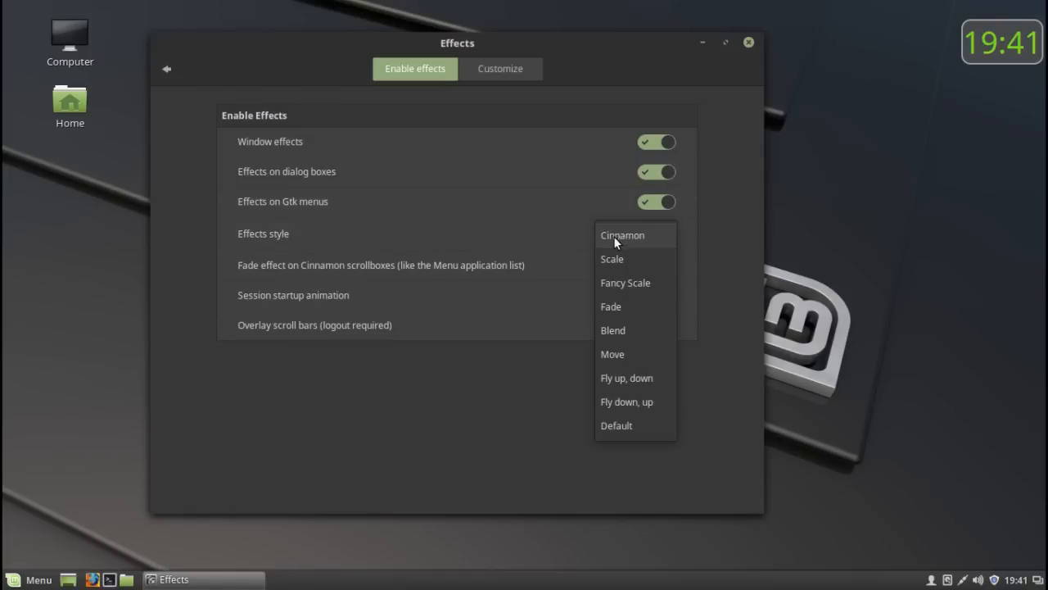
{"action": "left_click", "coordinate": [610, 283]}
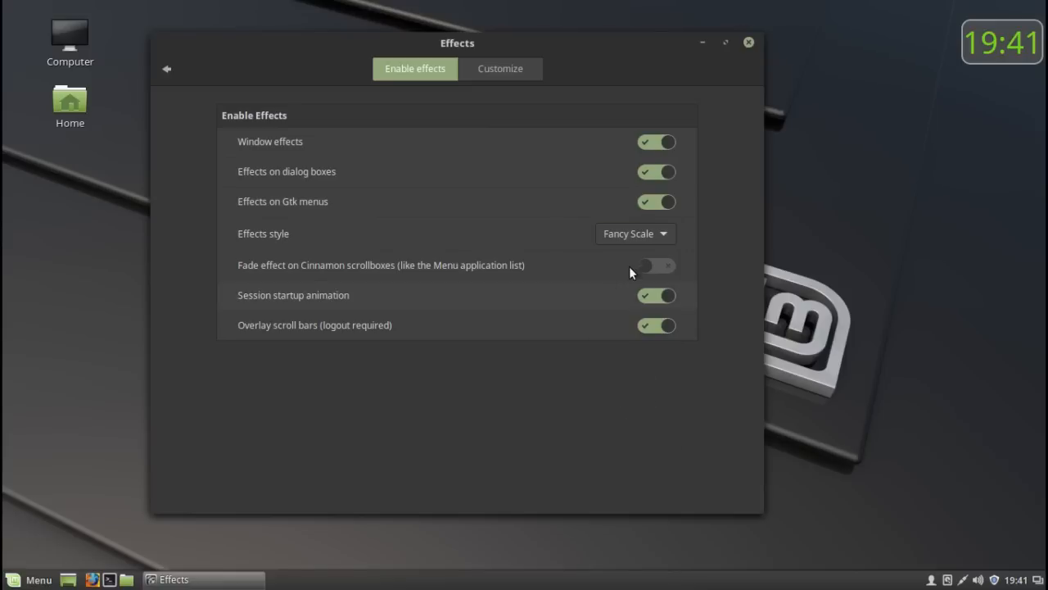
{"action": "left_click", "coordinate": [701, 43]}
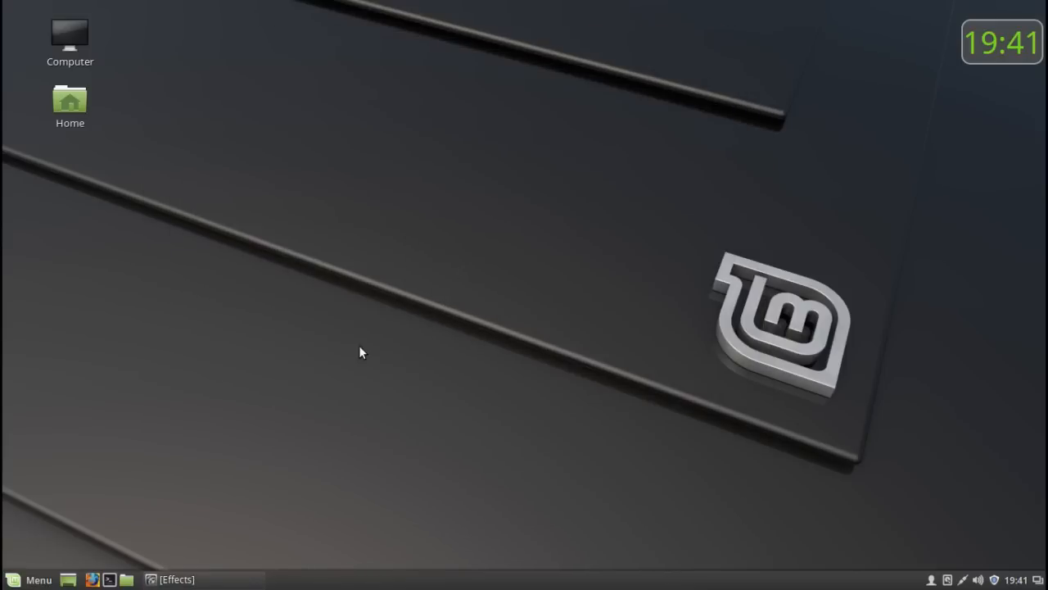
{"action": "left_click", "coordinate": [227, 581]}
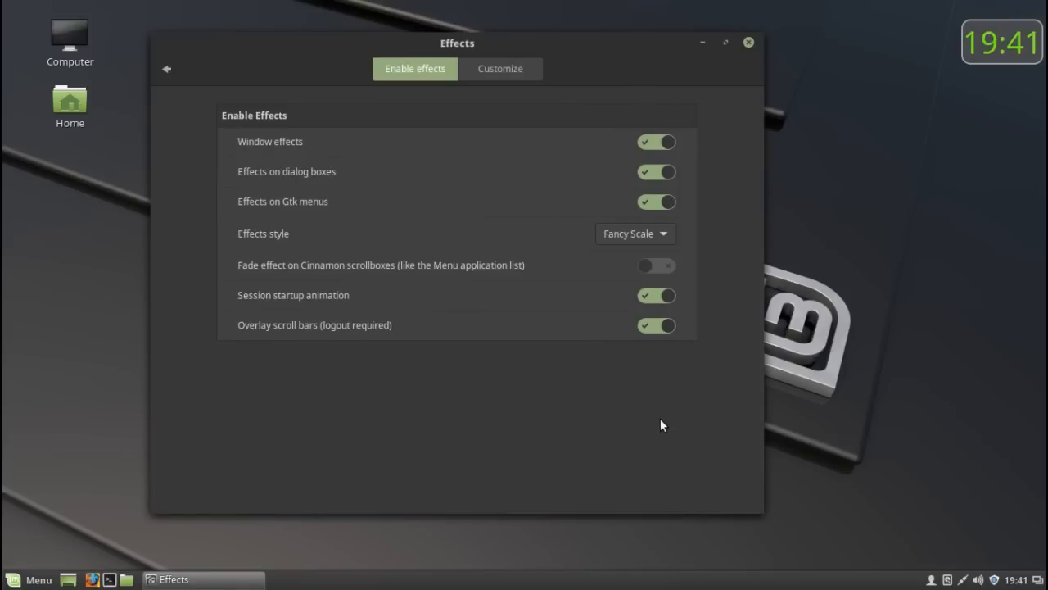
{"action": "left_click", "coordinate": [514, 77]}
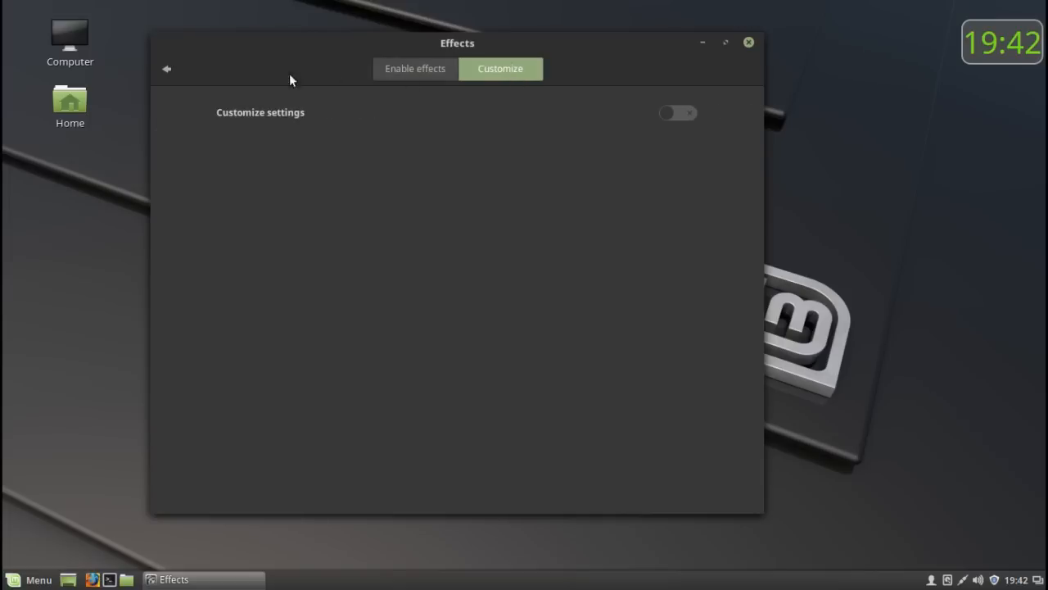
{"action": "left_click", "coordinate": [166, 70]}
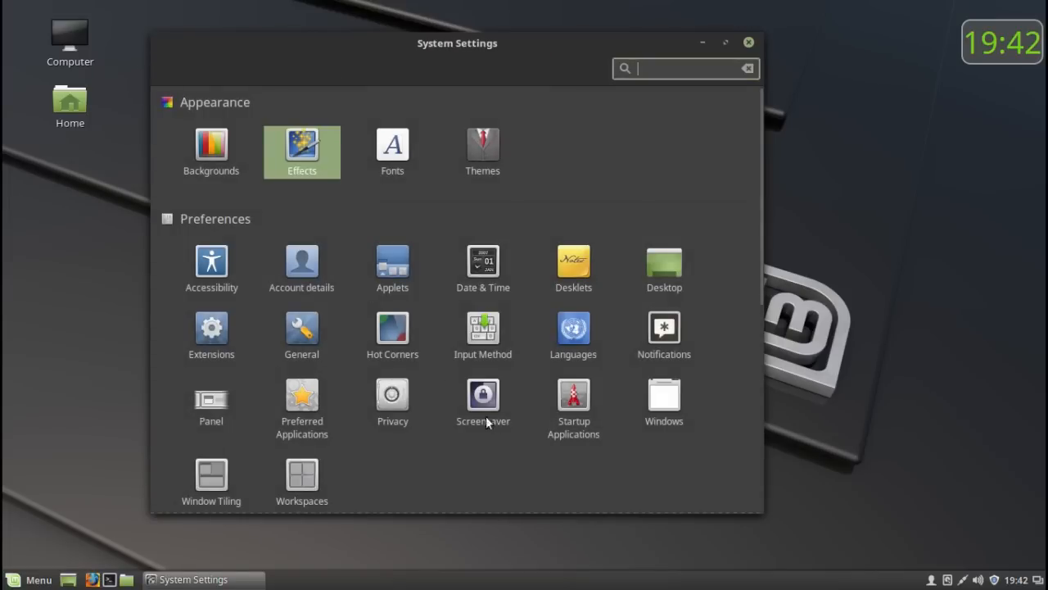
- In the Hot Corners settings, set the upper-left corner to run a command, leave the command empty and return to the overview
{"action": "left_click", "coordinate": [393, 330]}
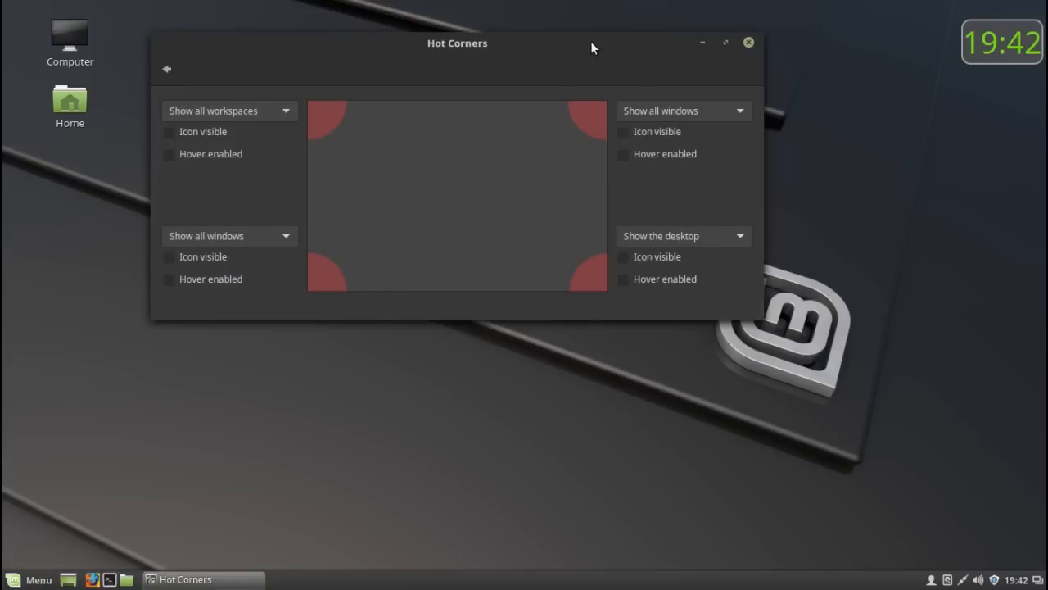
{"action": "left_click_drag", "start_coordinate": [592, 47], "coordinate": [701, 104]}
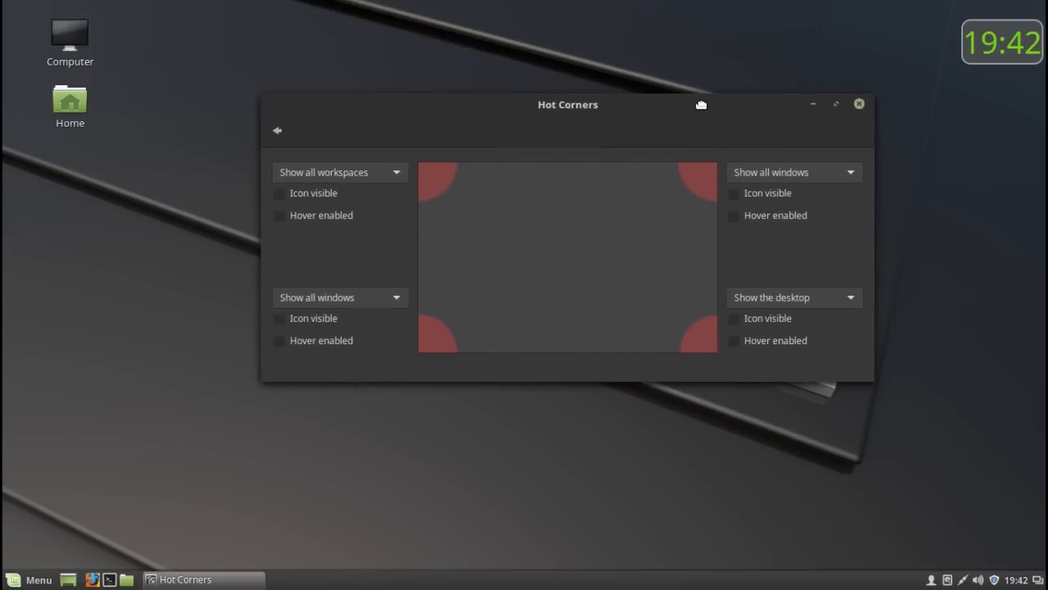
{"action": "left_click", "coordinate": [394, 171]}
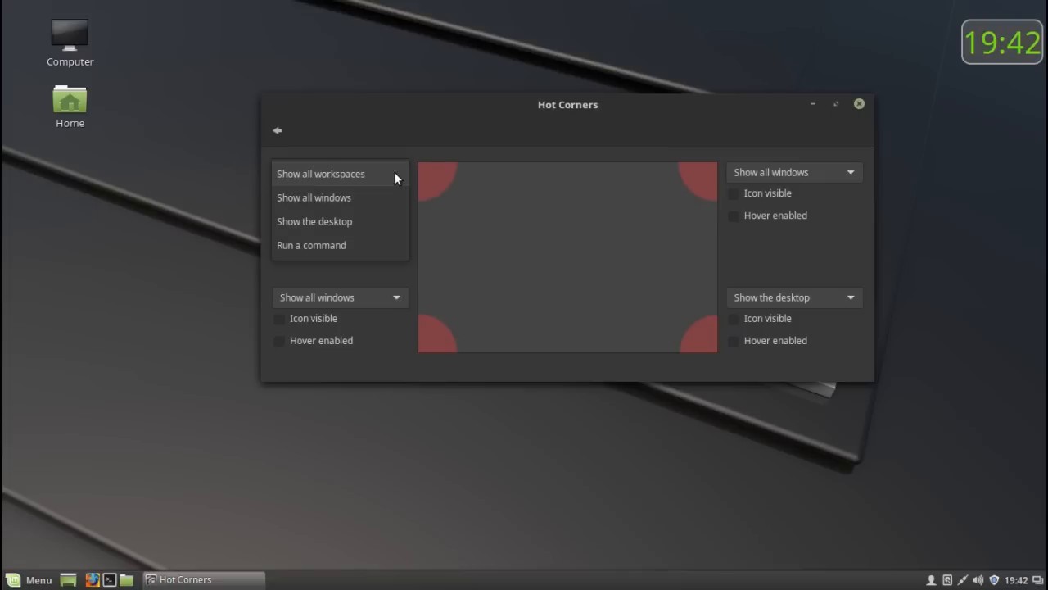
{"action": "left_click", "coordinate": [354, 241]}
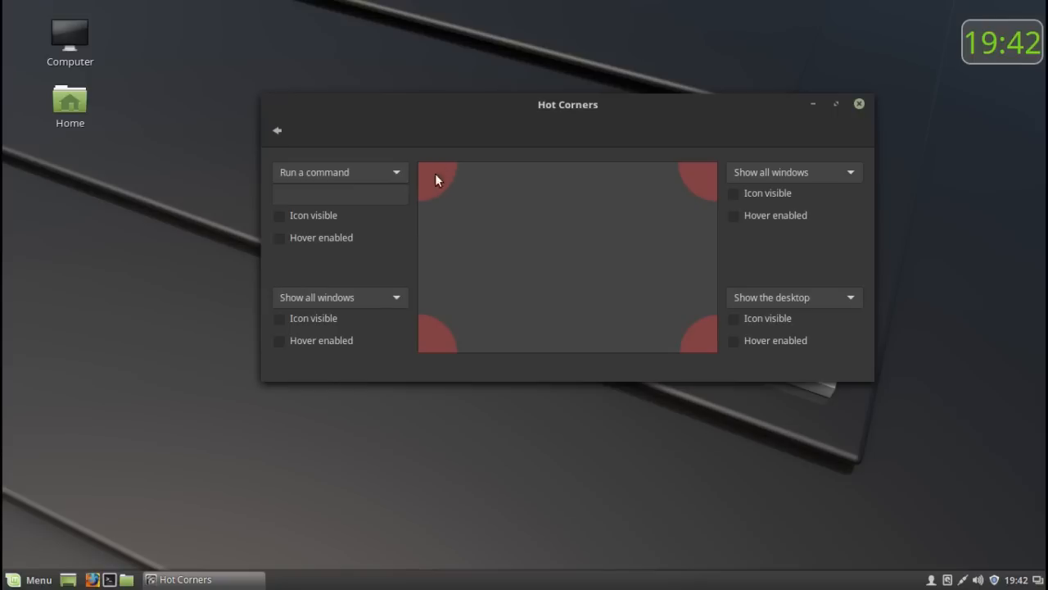
{"action": "left_click", "coordinate": [307, 194]}
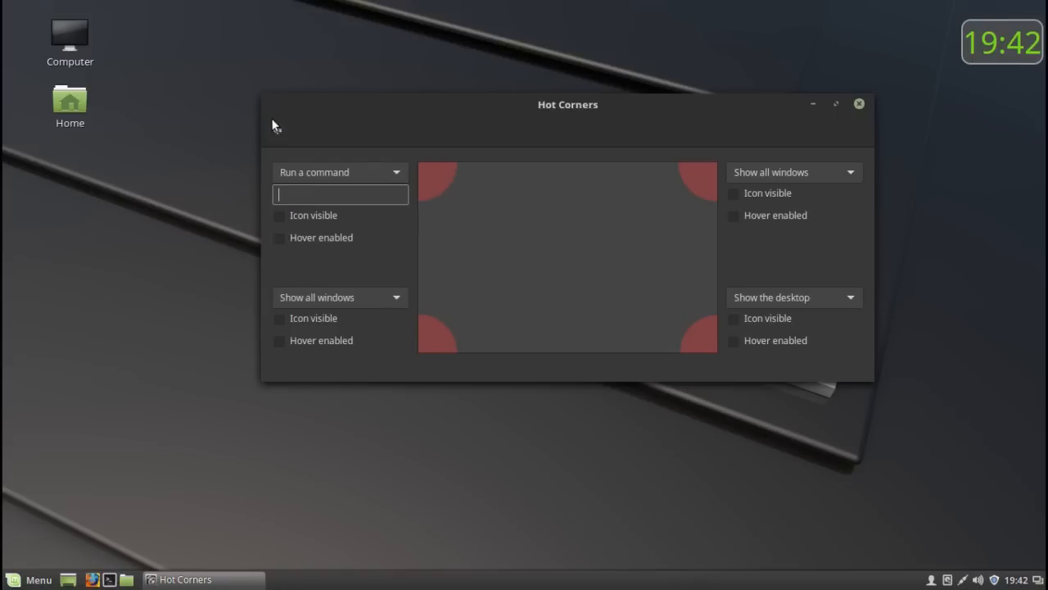
{"action": "left_click", "coordinate": [278, 127]}
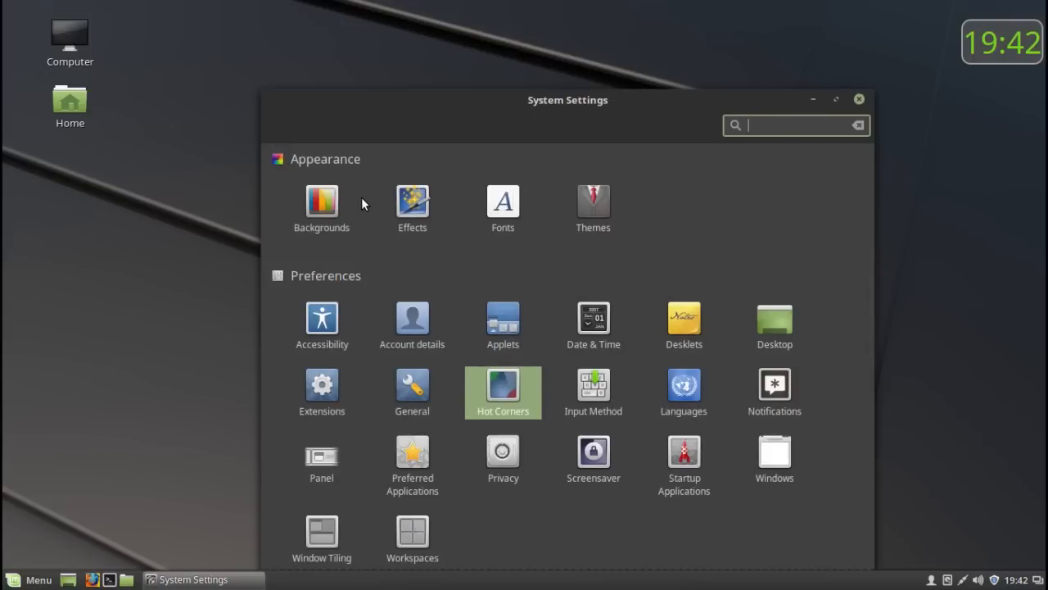
- Open the Accessibility settings and try the high contrast visual aid, switching it on and off again
{"action": "scroll", "coordinate": [362, 199], "scroll_direction": "down", "scroll_amount": 1}
{"action": "scroll", "coordinate": [362, 199], "scroll_direction": "down", "scroll_amount": 2}
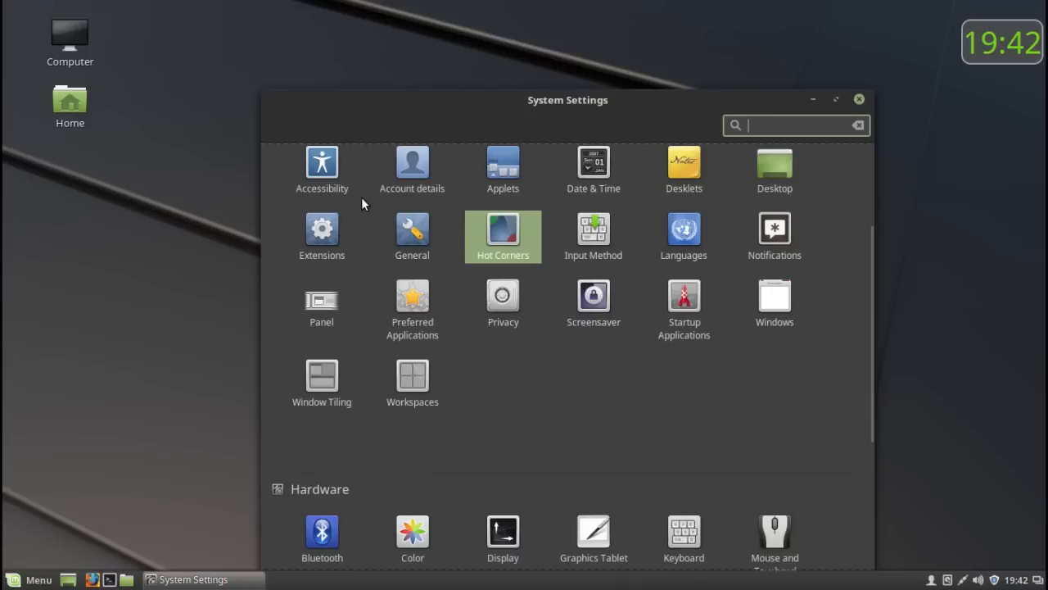
{"action": "scroll", "coordinate": [361, 196], "scroll_direction": "up", "scroll_amount": 2}
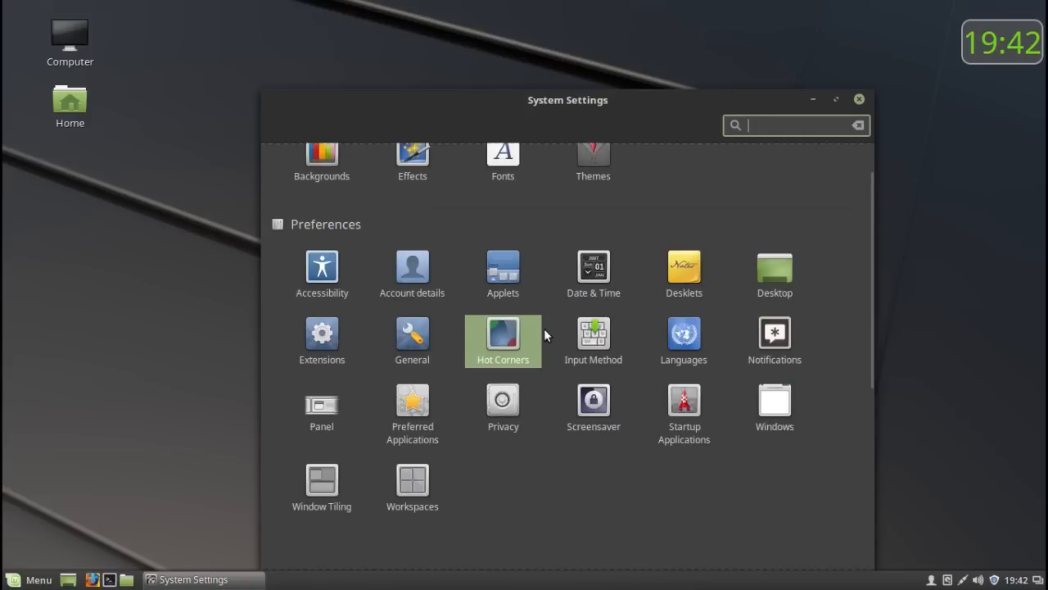
{"action": "left_click", "coordinate": [315, 274]}
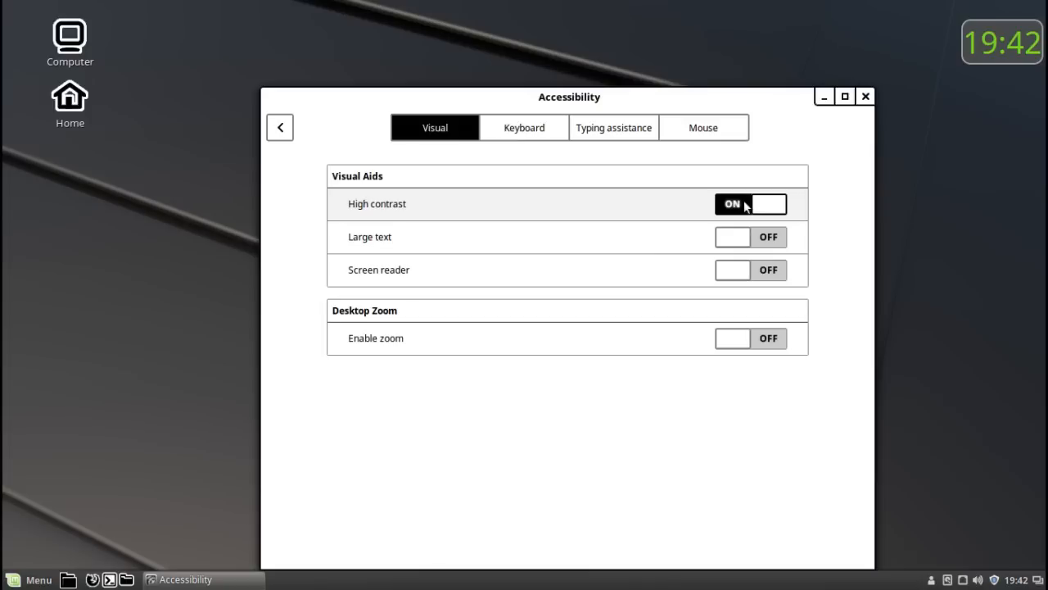
{"action": "left_click", "coordinate": [746, 206]}
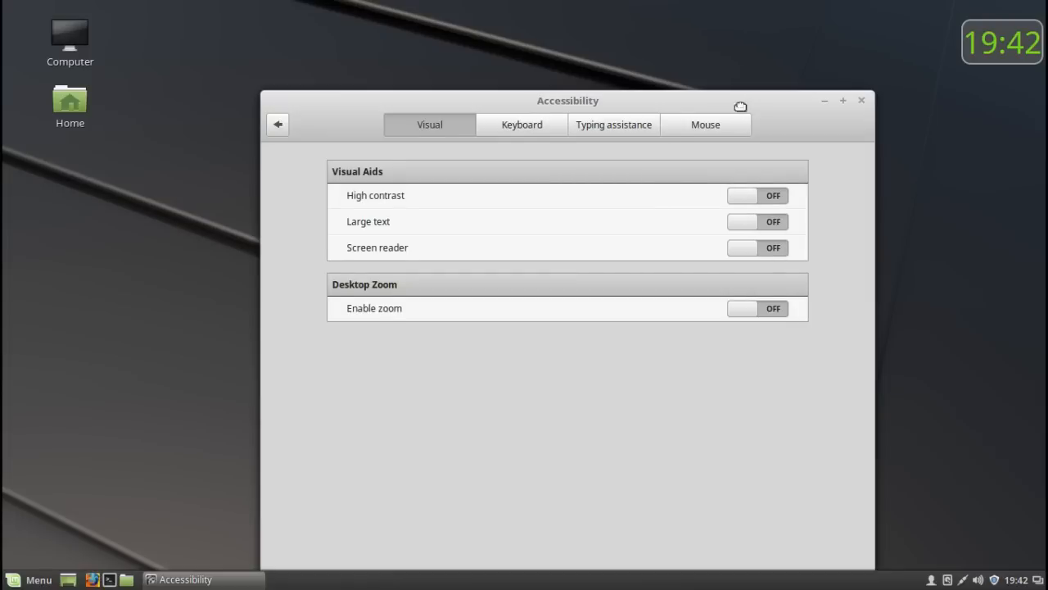
- Move the Accessibility window fully into view on the desktop and enable large text
{"action": "left_click_drag", "start_coordinate": [741, 106], "coordinate": [667, 65]}
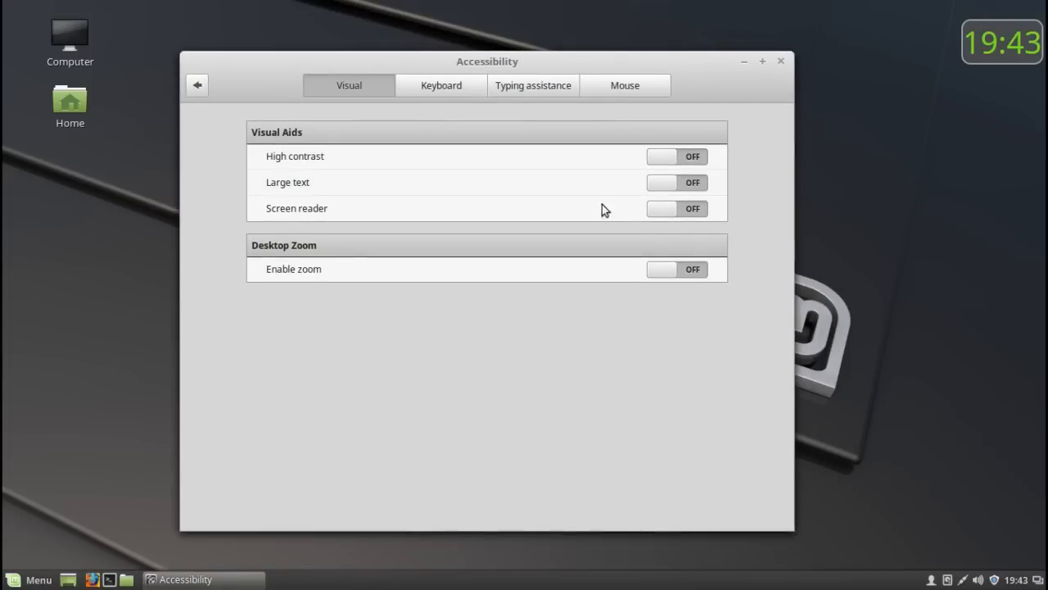
{"action": "left_click", "coordinate": [693, 184]}
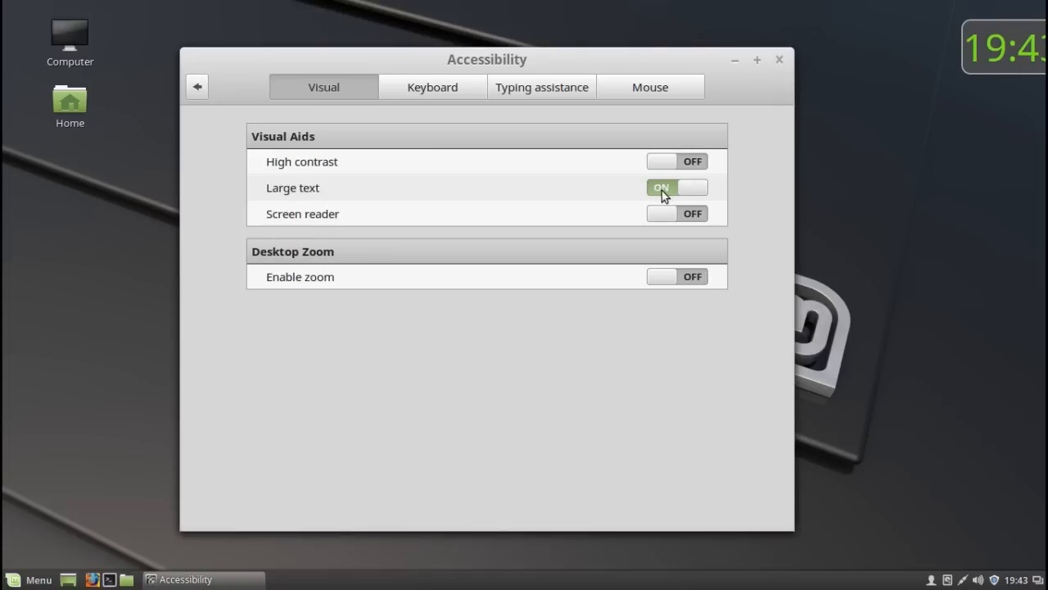
- Turn large text off, review the Keyboard, Typing assistance and Mouse accessibility options, and return to the System Settings overview
{"action": "left_click", "coordinate": [662, 189]}
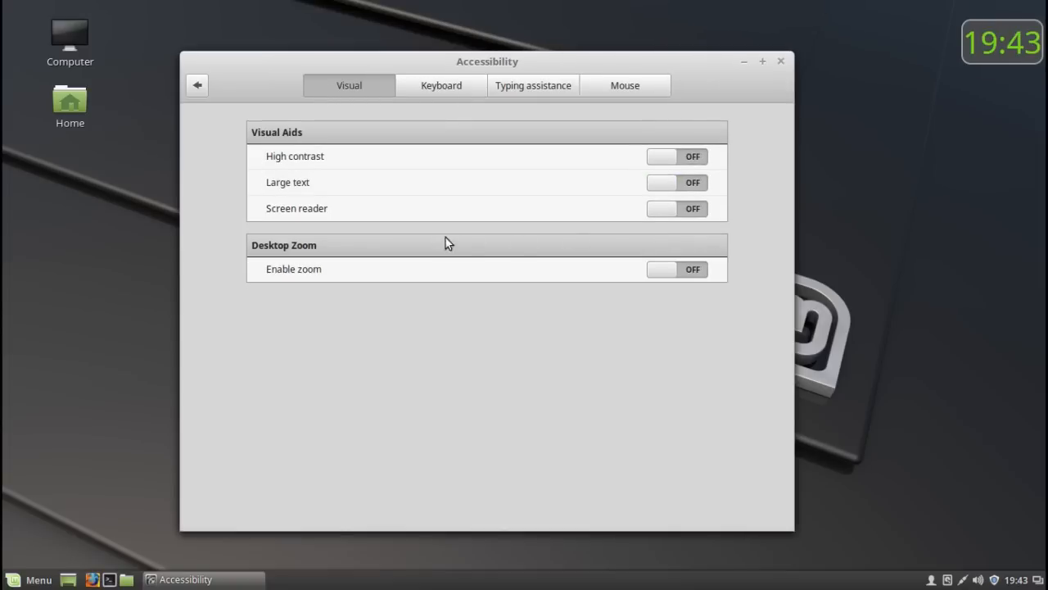
{"action": "left_click", "coordinate": [446, 94]}
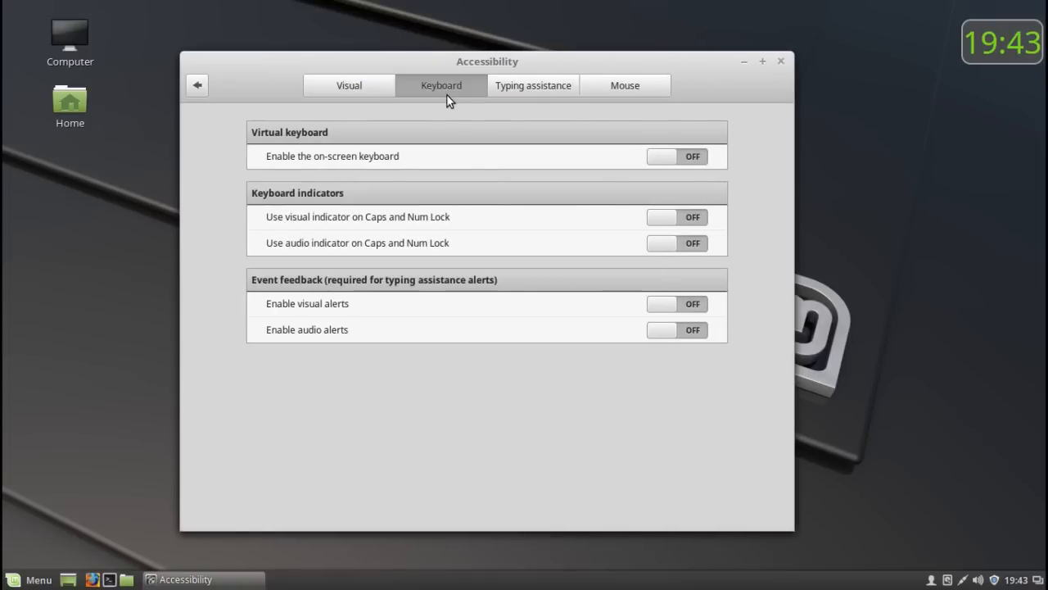
{"action": "left_click", "coordinate": [545, 89]}
{"action": "left_click", "coordinate": [604, 88]}
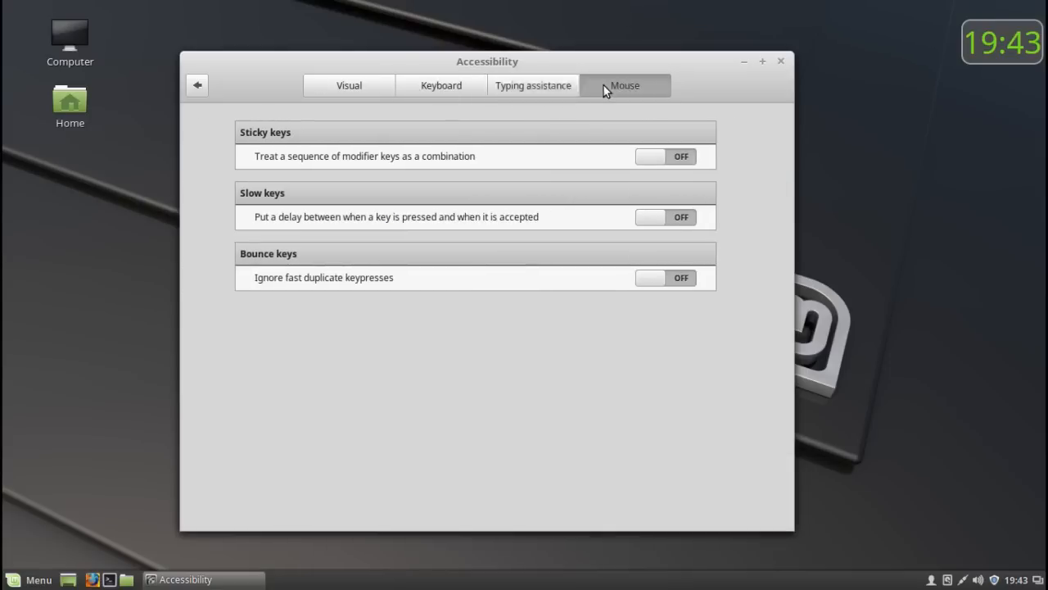
{"action": "left_click", "coordinate": [199, 85]}
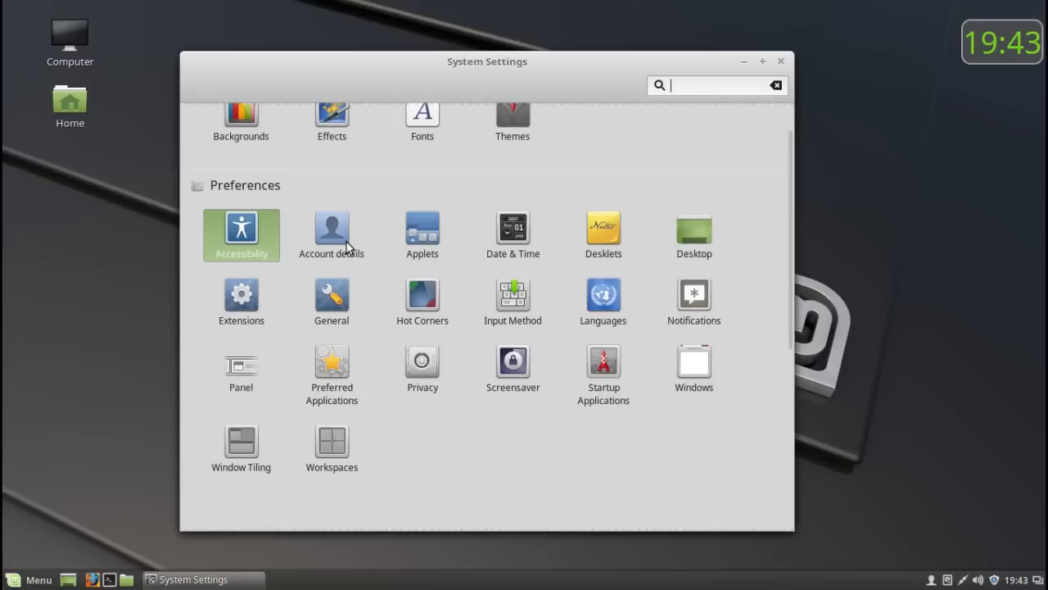
- Look through the Appearance, Preferences, Hardware and Administration categories in the overview, then close System Settings
{"action": "scroll", "coordinate": [635, 359], "scroll_direction": "down", "scroll_amount": 5}
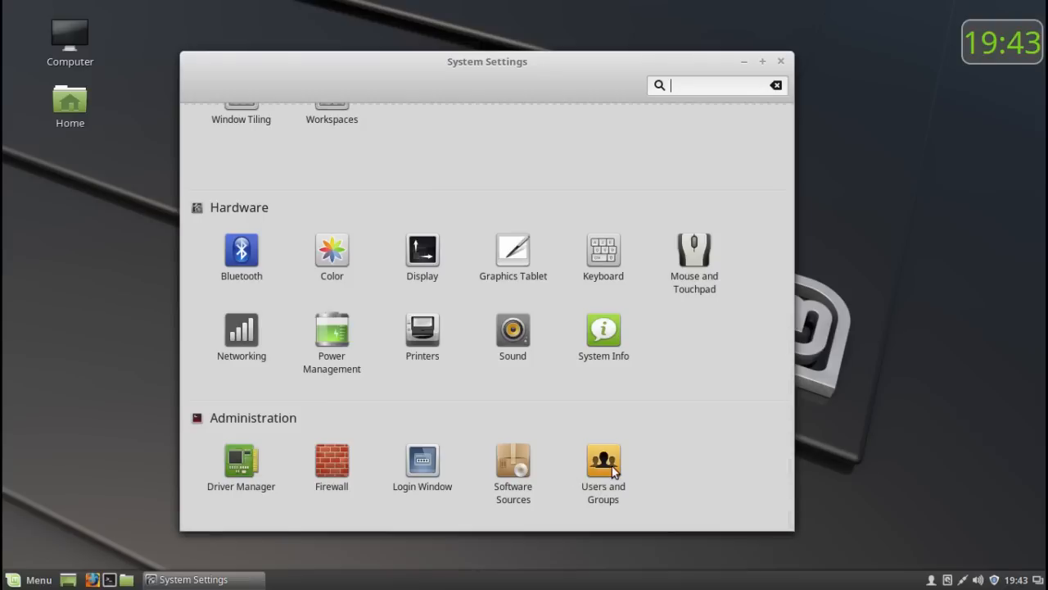
{"action": "scroll", "coordinate": [612, 466], "scroll_direction": "up", "scroll_amount": 5}
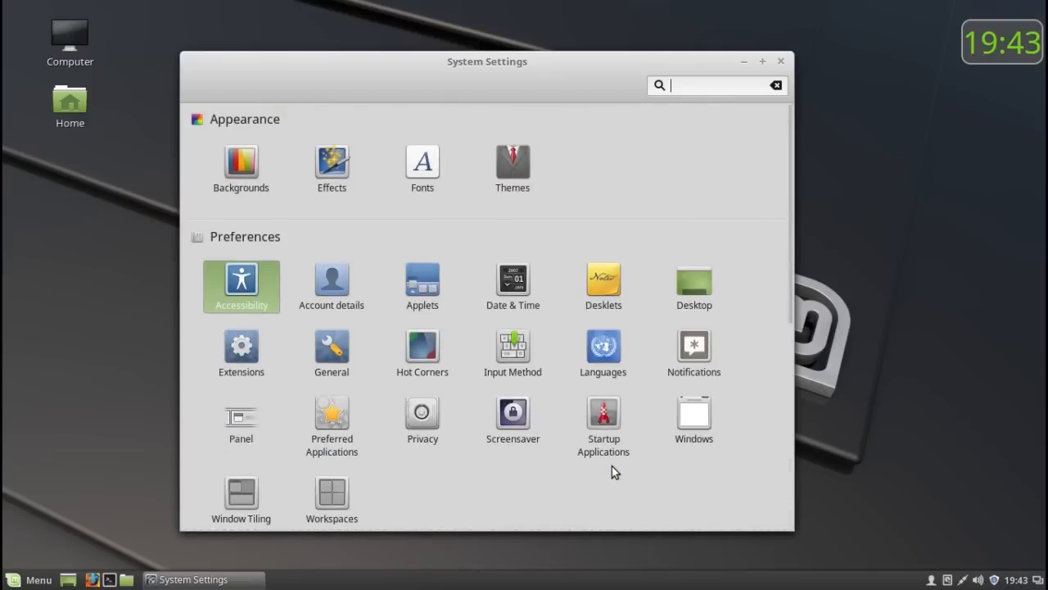
{"action": "scroll", "coordinate": [612, 466], "scroll_direction": "down", "scroll_amount": 5}
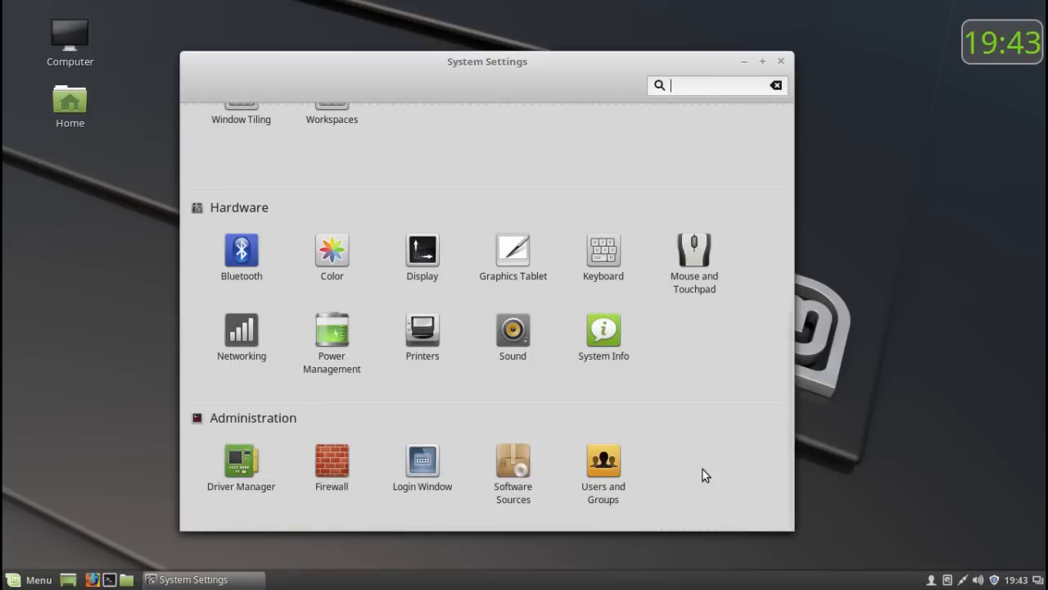
{"action": "scroll", "coordinate": [703, 470], "scroll_direction": "up", "scroll_amount": 3}
{"action": "scroll", "coordinate": [704, 470], "scroll_direction": "up", "scroll_amount": 5}
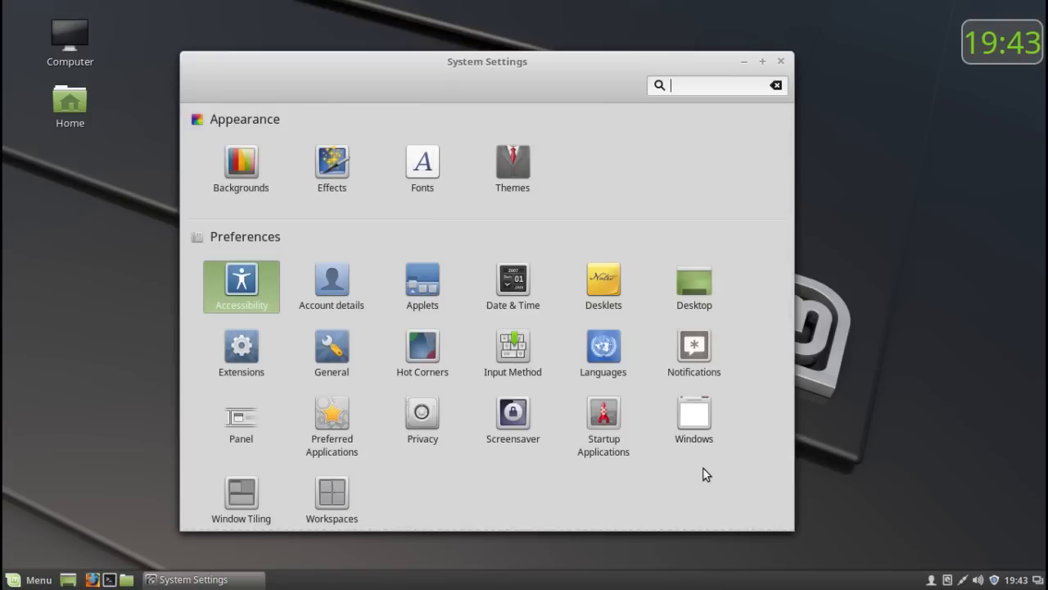
{"action": "left_click_drag", "start_coordinate": [588, 58], "coordinate": [628, 48]}
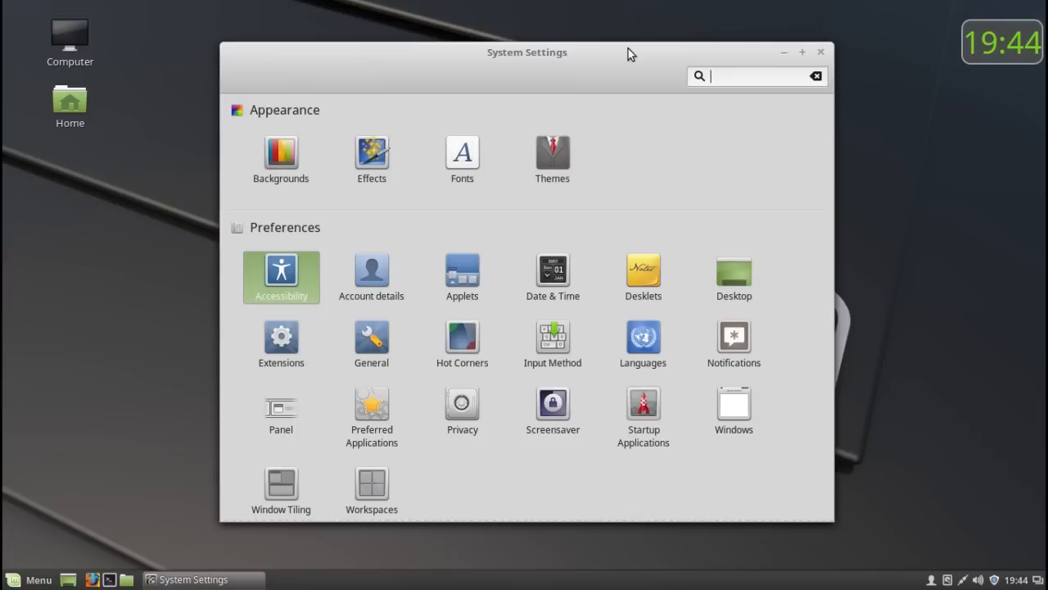
{"action": "left_click", "coordinate": [822, 55]}
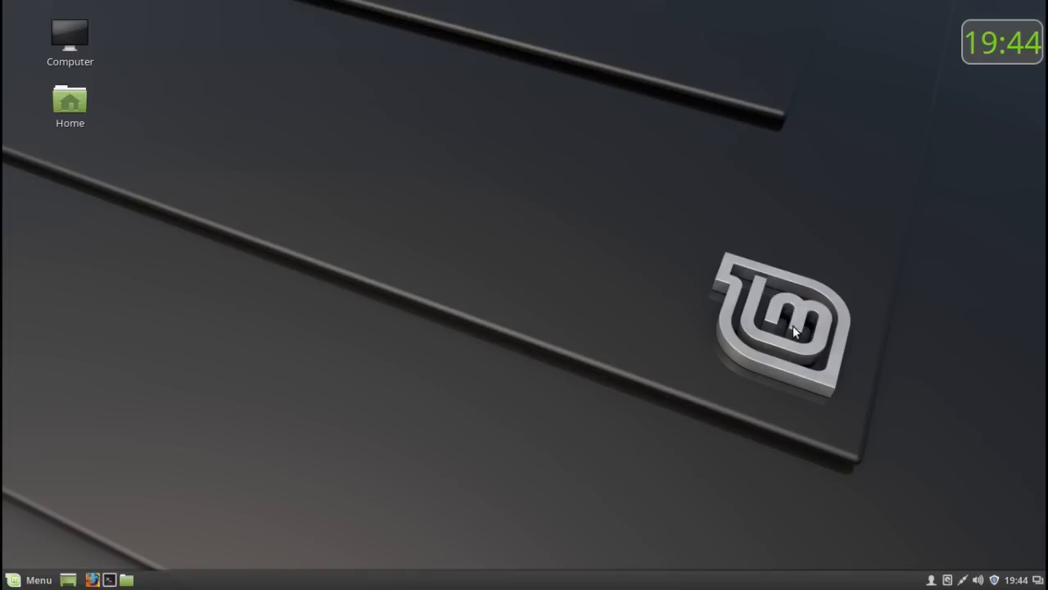
- Open the Home folder in the file manager and shift its window slightly on the desktop
{"action": "double_click", "coordinate": [68, 108]}
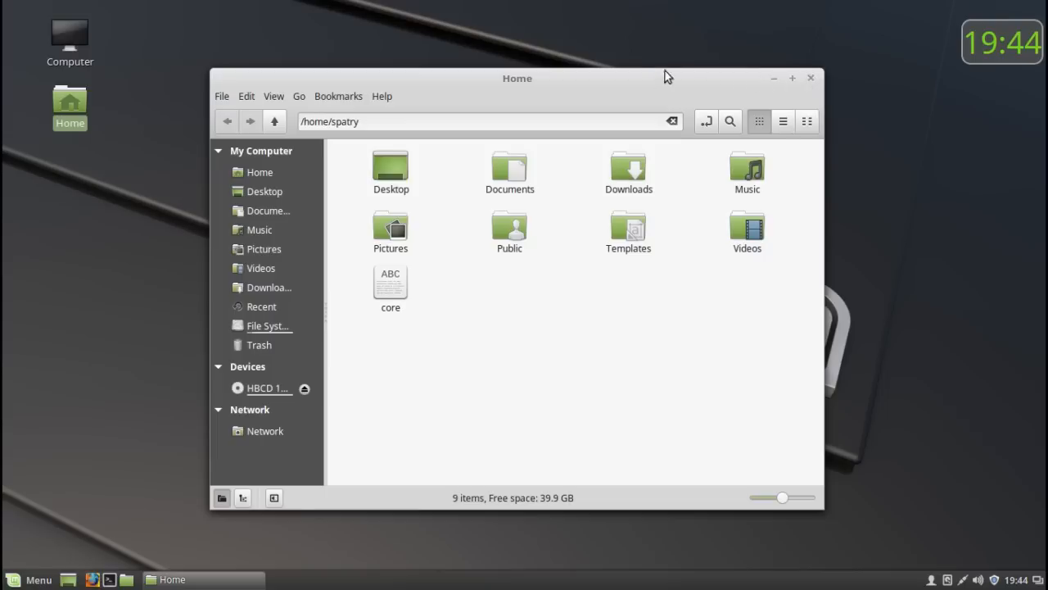
{"action": "mouse_move", "coordinate": [620, 87]}
{"action": "left_mouse_down"}
{"action": "mouse_move", "coordinate": [543, 106]}
{"action": "mouse_move", "coordinate": [627, 106]}
{"action": "mouse_move", "coordinate": [636, 90]}
{"action": "mouse_move", "coordinate": [622, 81]}
{"action": "left_mouse_up"}
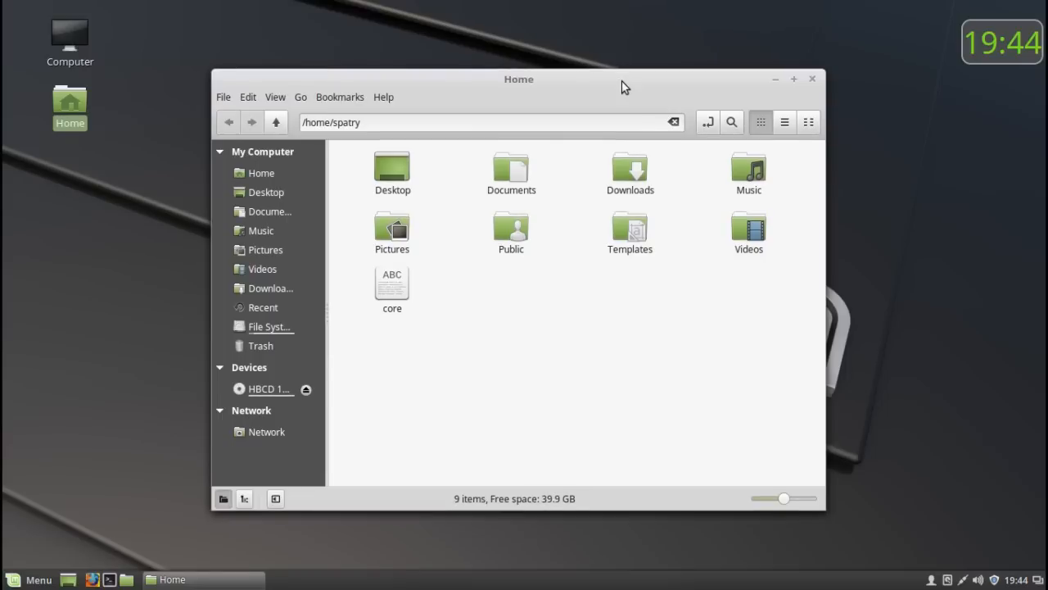